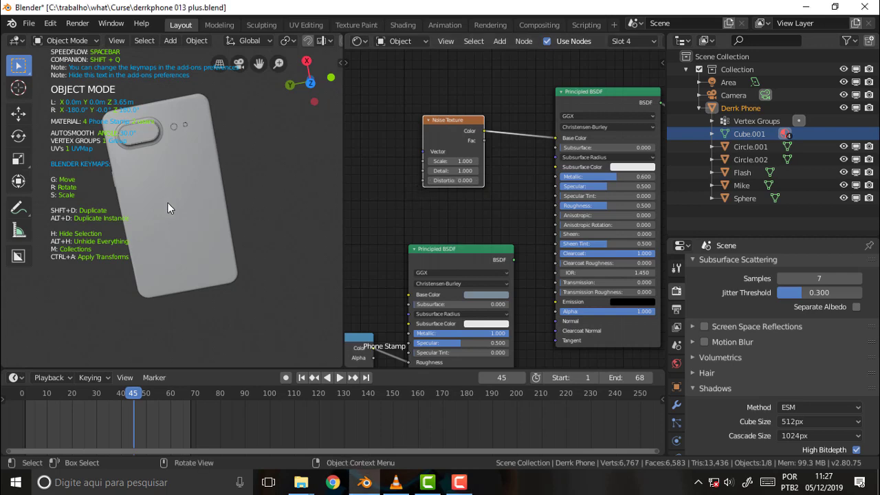
Switch the selection between the camera and the phone body, then widen the 3D view
click(178, 165)
click(179, 178)
click(193, 158)
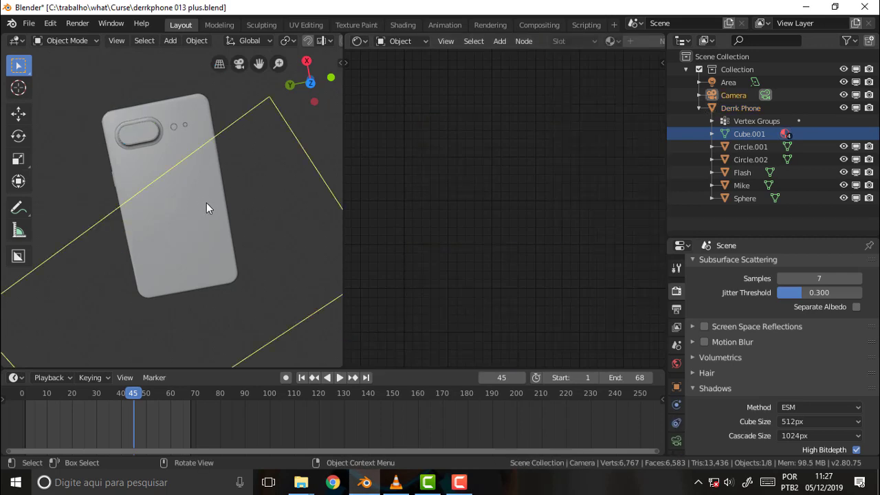
click(199, 201)
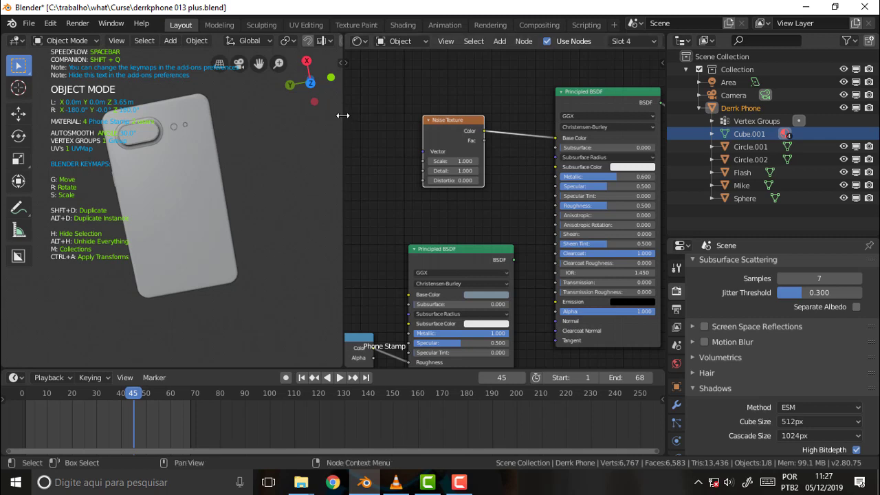
drag(343, 115, 568, 142)
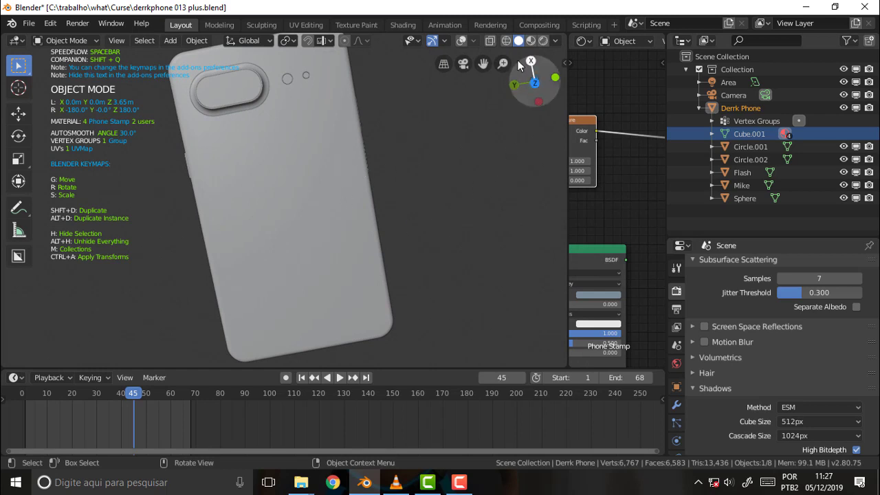
Turn on viewport overlays, orbit to the phone's back and reselect the phone
click(460, 41)
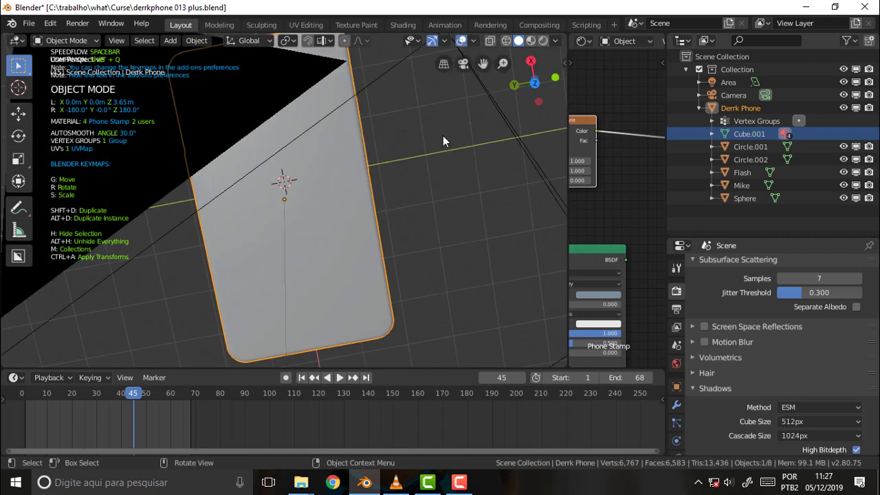
mouse_move(442, 136)
middle_down()
mouse_move(469, 106)
mouse_move(456, 94)
middle_up()
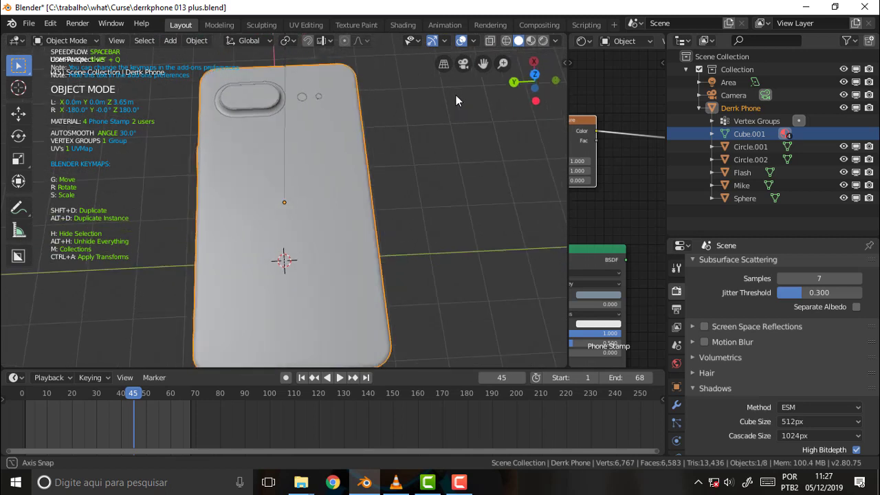
click(398, 167)
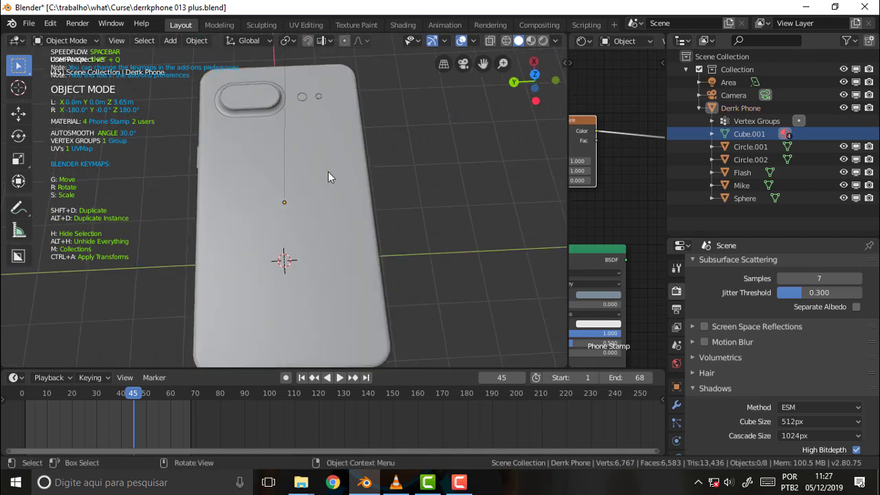
click(328, 172)
click(402, 162)
click(333, 169)
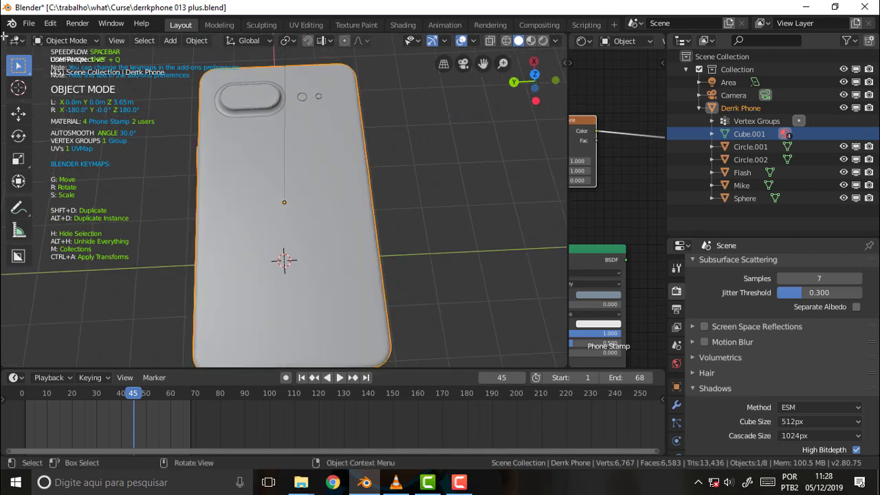
Put the phone into Edit Mode and back to Object Mode, then restore the upright view
click(68, 42)
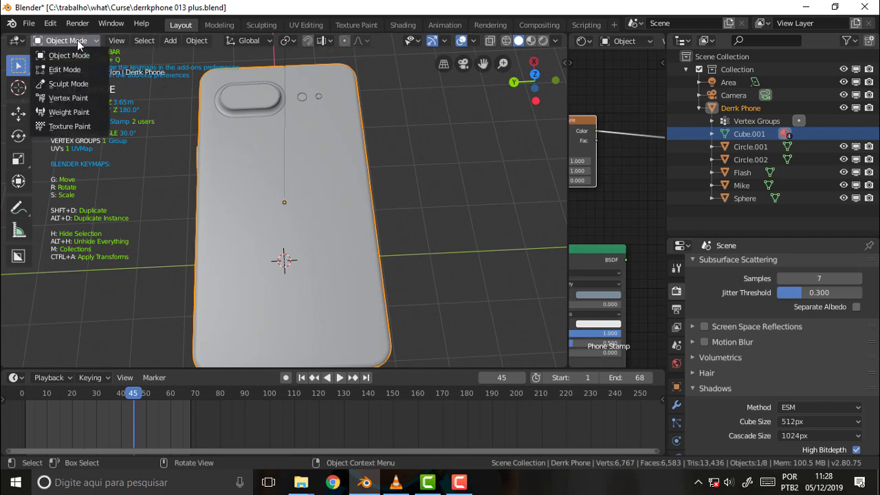
click(73, 52)
click(72, 42)
click(68, 40)
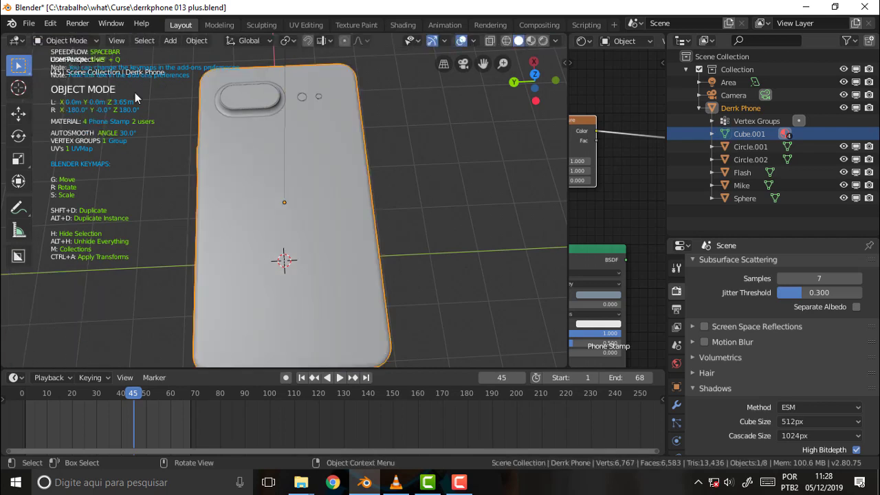
mouse_move(431, 161)
middle_down()
mouse_move(433, 234)
mouse_move(429, 194)
mouse_move(468, 182)
mouse_move(422, 177)
mouse_move(431, 177)
middle_up()
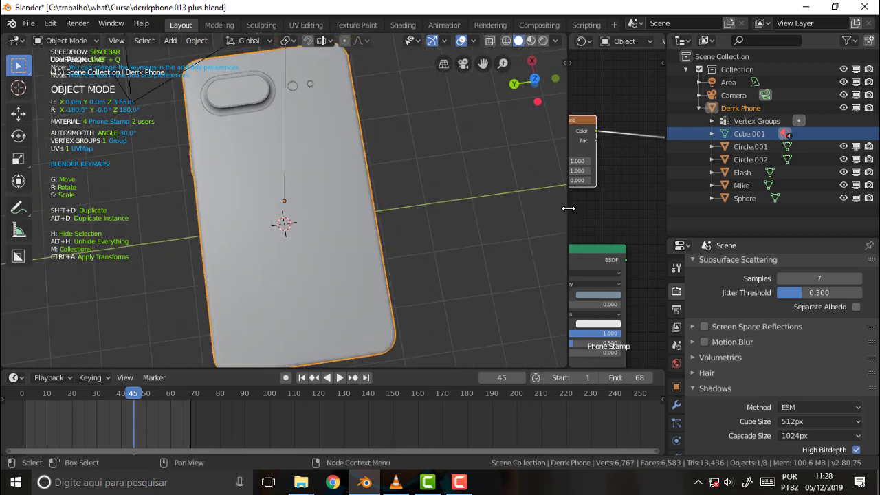
drag(568, 213, 383, 211)
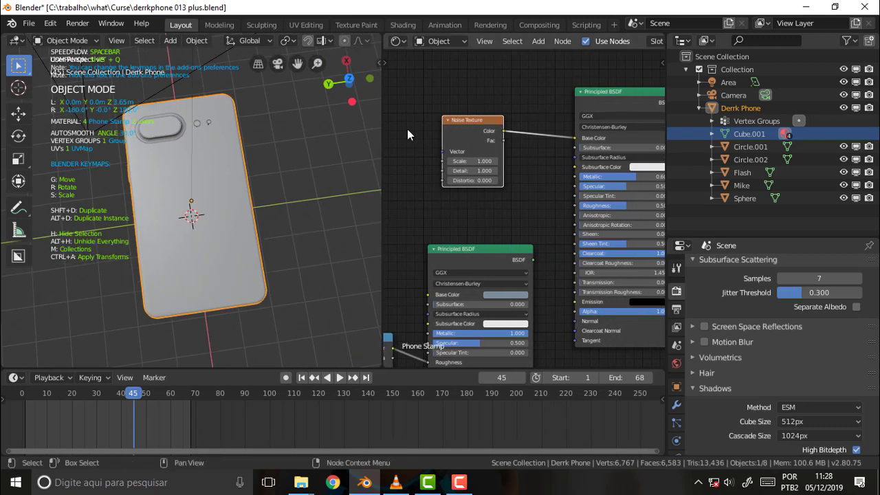
Save the phone file and start a new General scene
click(30, 23)
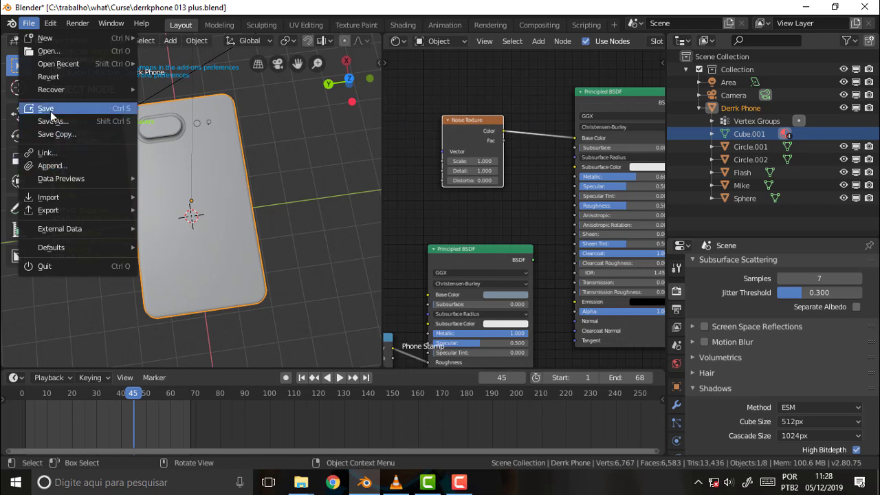
click(52, 109)
click(29, 23)
mouse_move(45, 38)
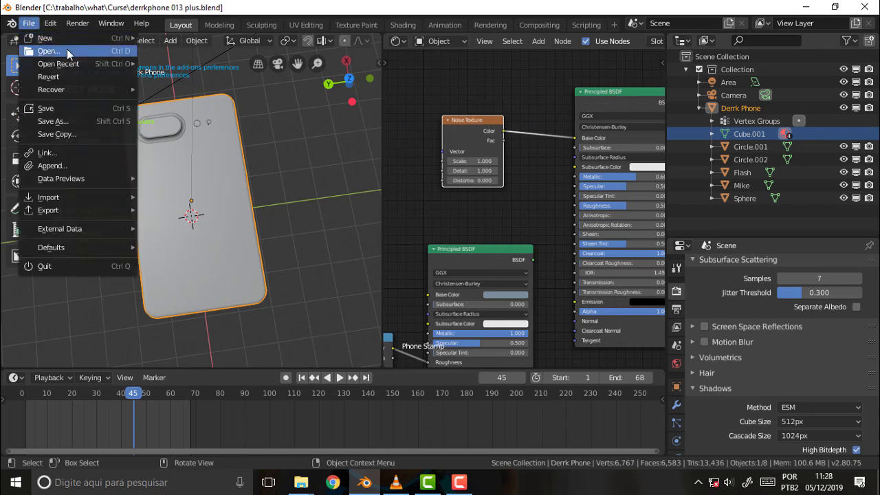
click(186, 39)
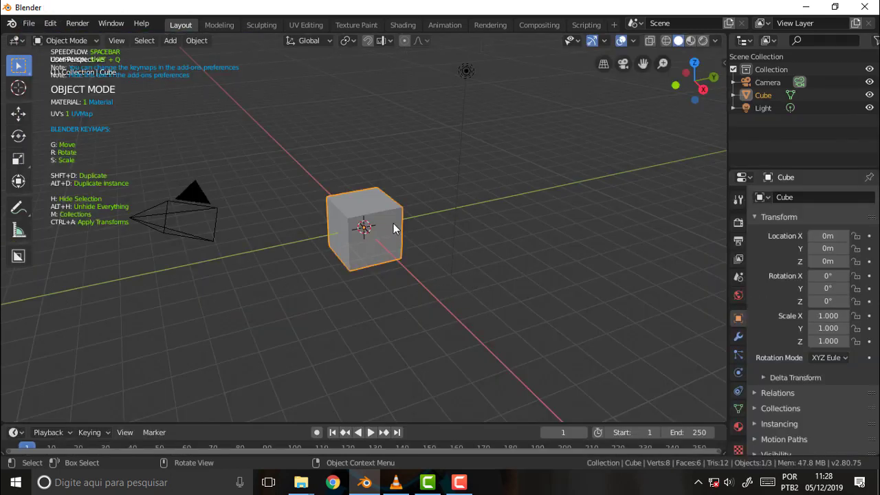
Delete the default cube, light, camera and Collection, leaving an empty Scene Collection
key(Delete)
click(463, 72)
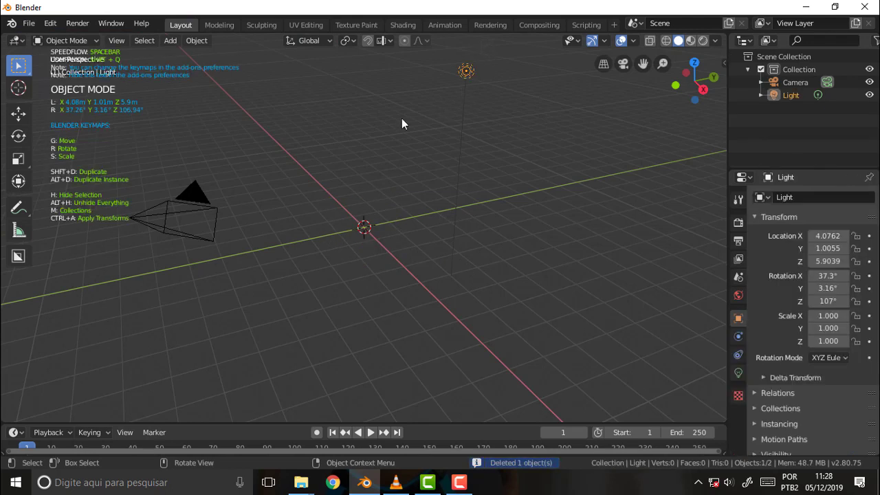
key(Delete)
click(189, 194)
key(Delete)
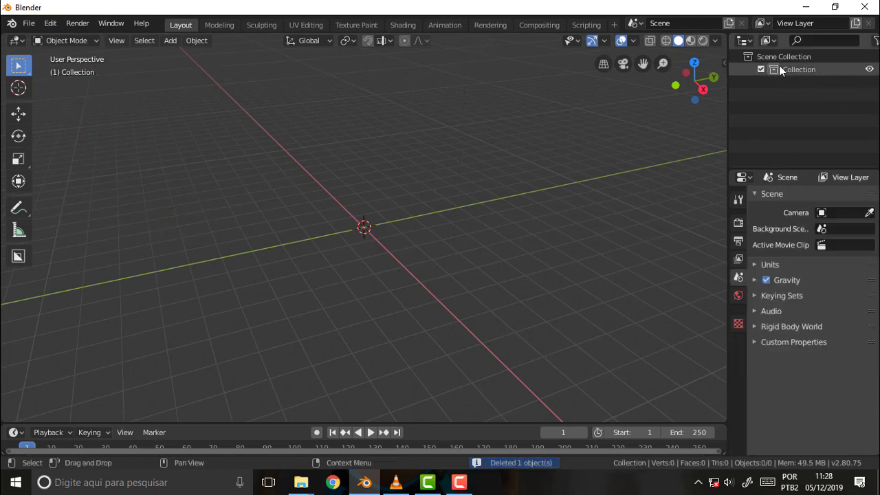
click(784, 69)
key(Delete)
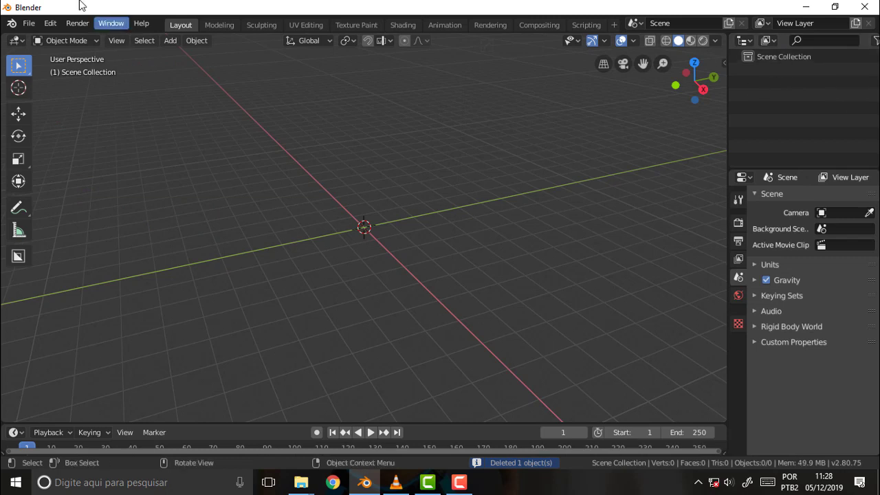
click(28, 23)
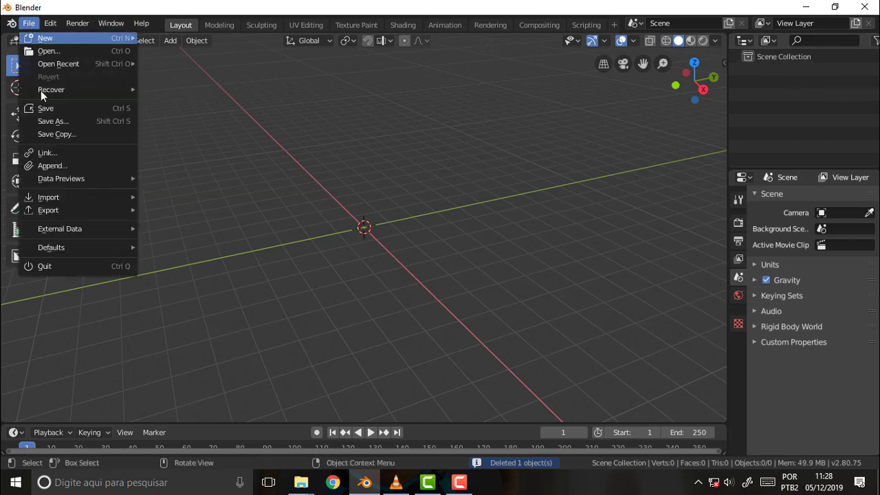
Append the Collection from C:\trabalho\what\Curse\derrkphone 013 plus.blend into the scene
click(61, 166)
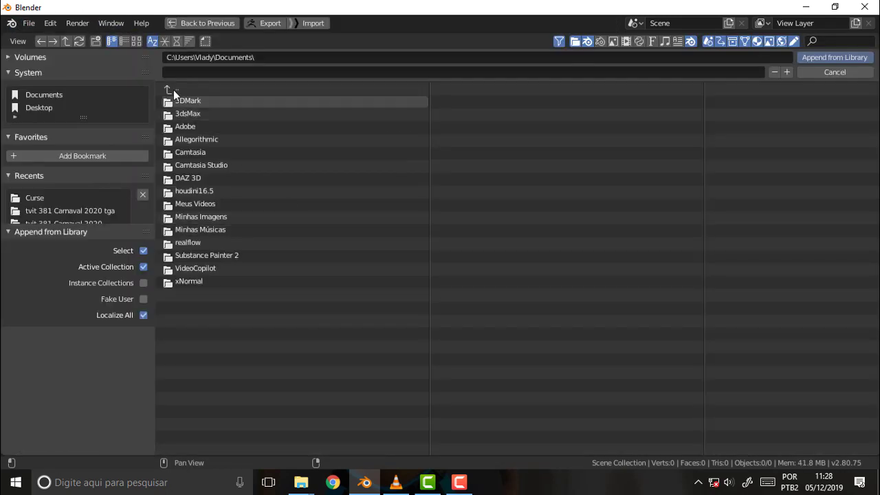
click(173, 89)
click(172, 88)
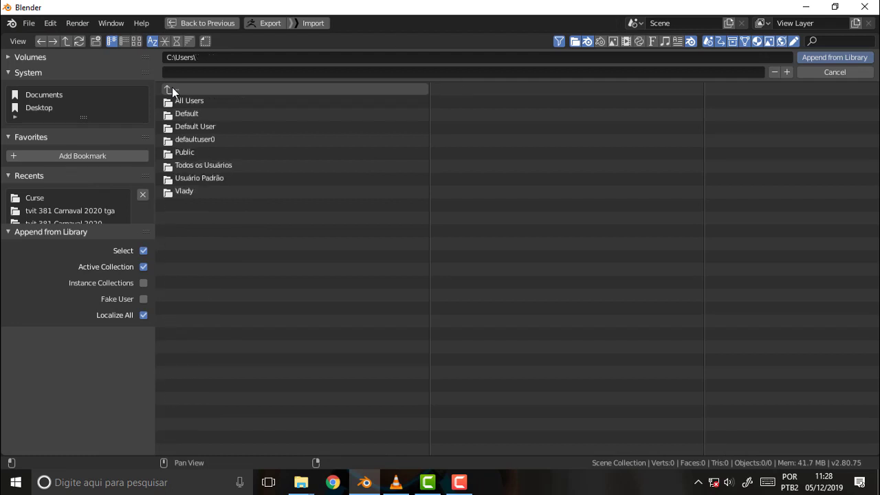
click(172, 88)
click(183, 267)
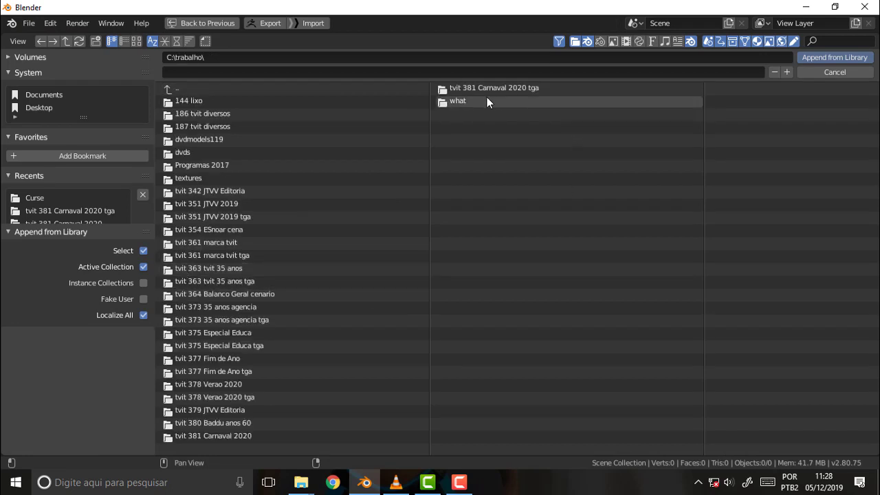
click(459, 101)
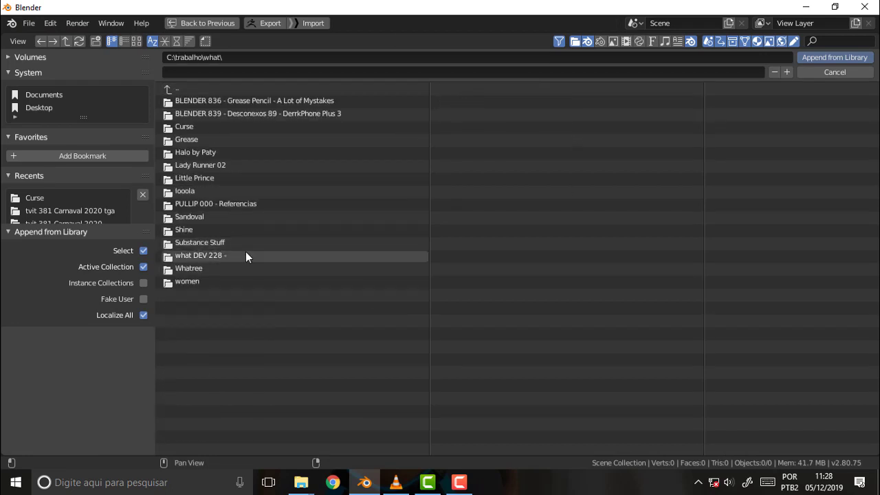
click(187, 127)
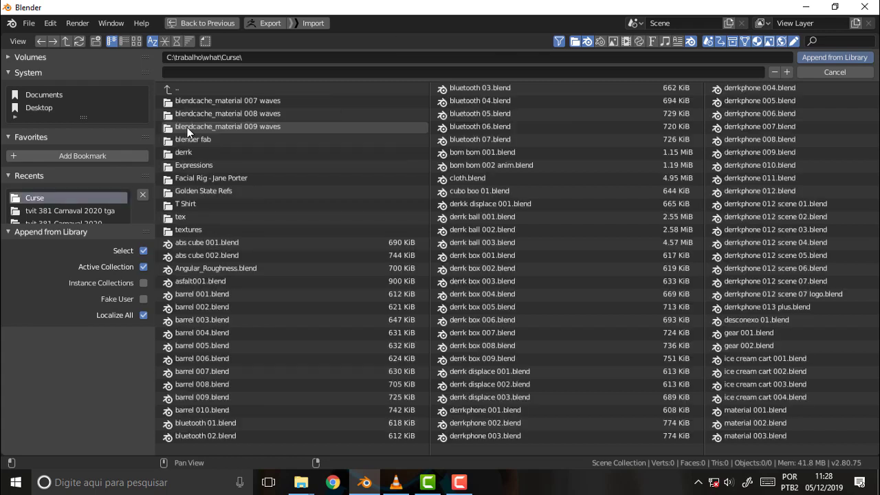
click(745, 305)
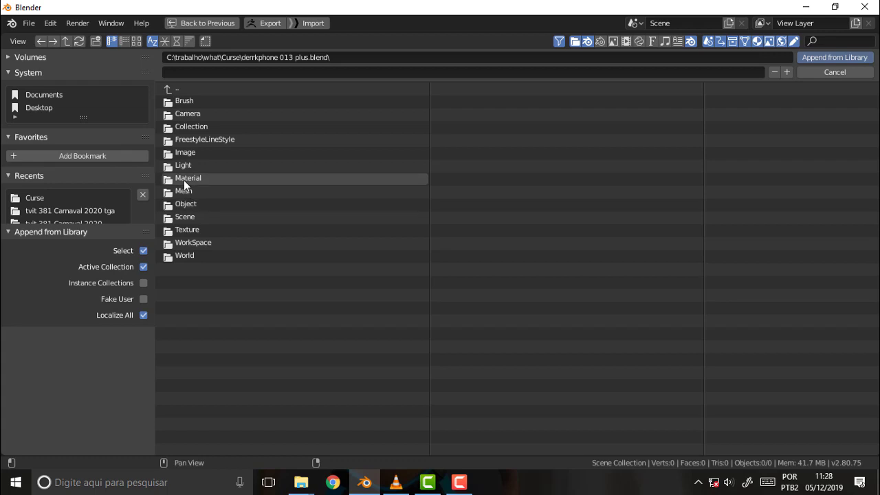
click(185, 131)
click(195, 104)
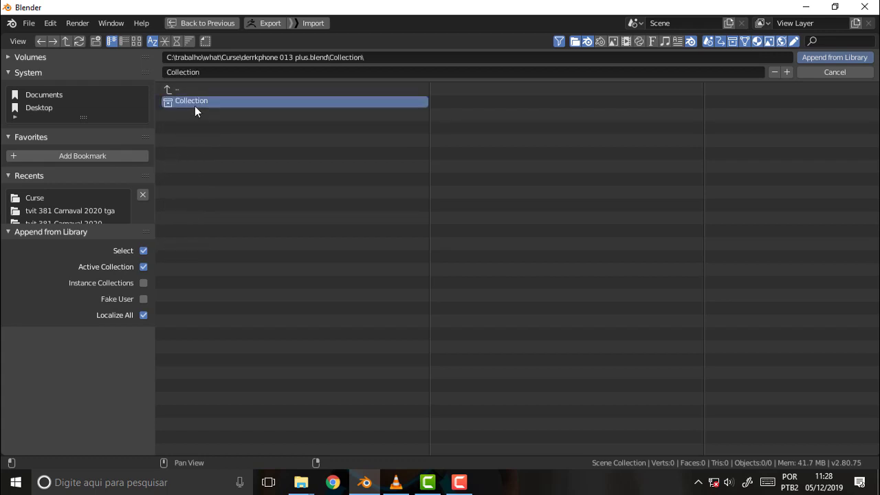
click(816, 60)
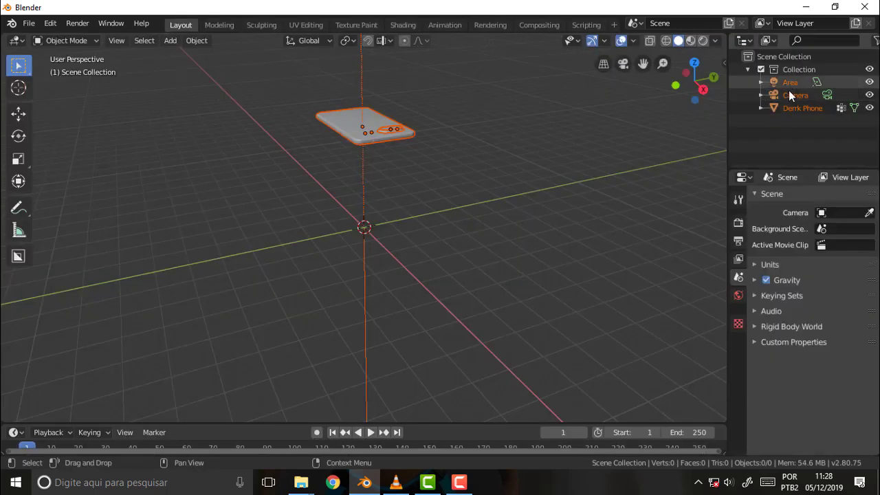
View through the camera, select the Derrk Phone and list its Phone Body, glass, screen and Phone Stamp materials
click(598, 144)
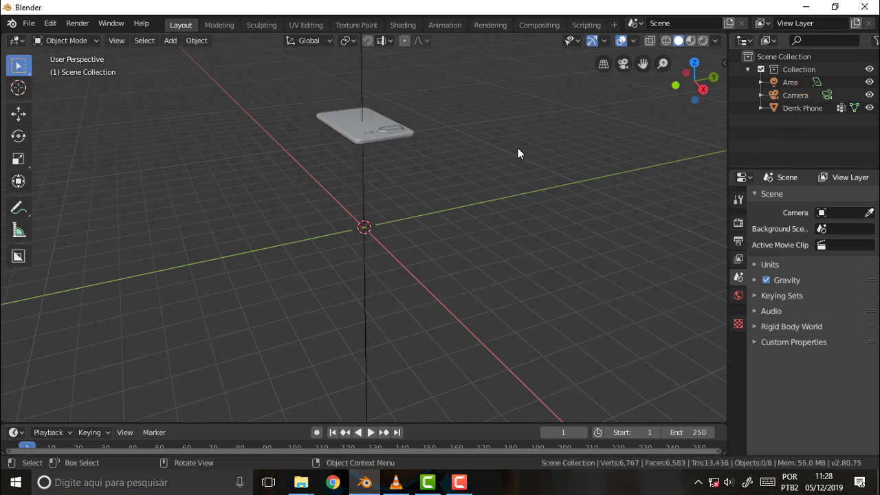
key(KP_0)
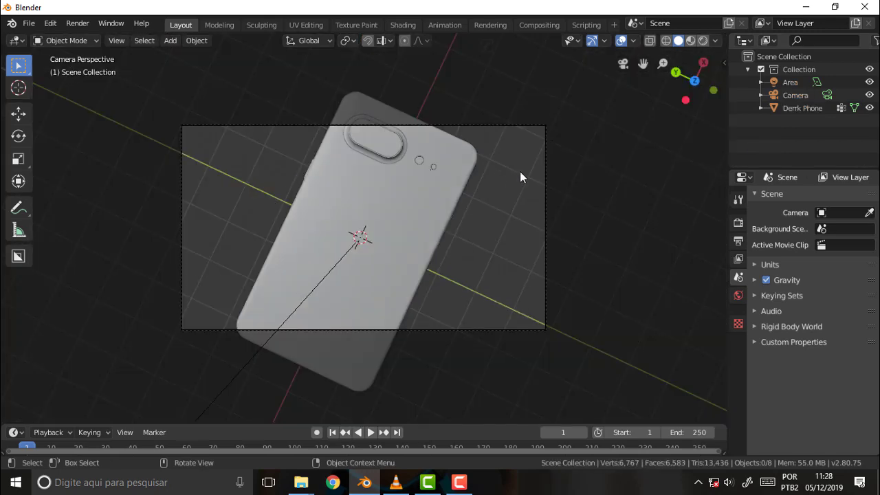
click(738, 295)
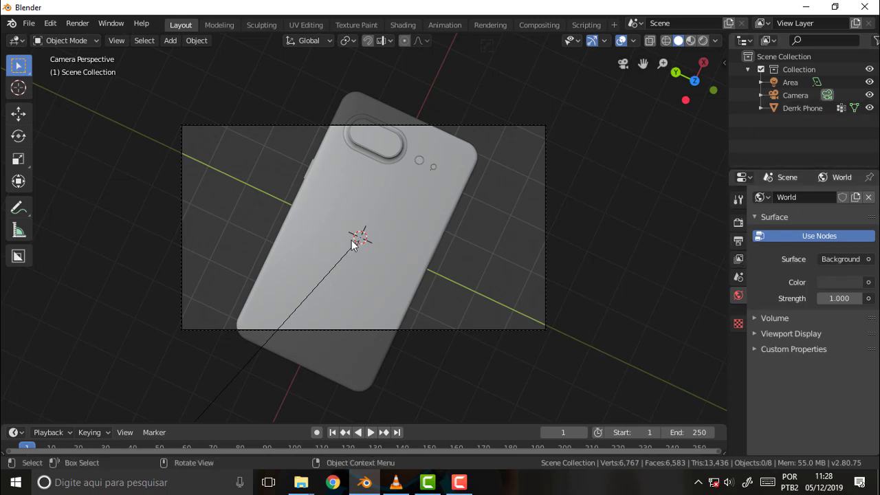
click(410, 231)
click(738, 426)
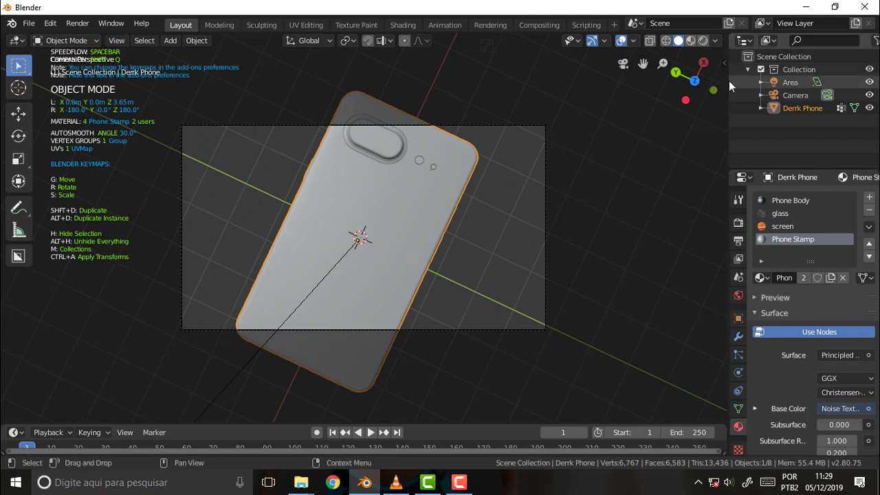
Widen the Outliner and browse the file's materials in Blender File display mode
drag(724, 80, 637, 80)
click(681, 39)
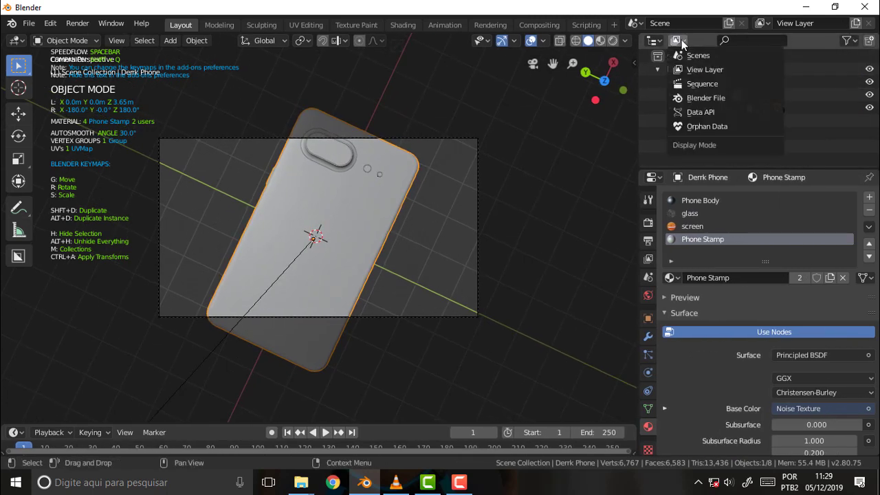
click(705, 98)
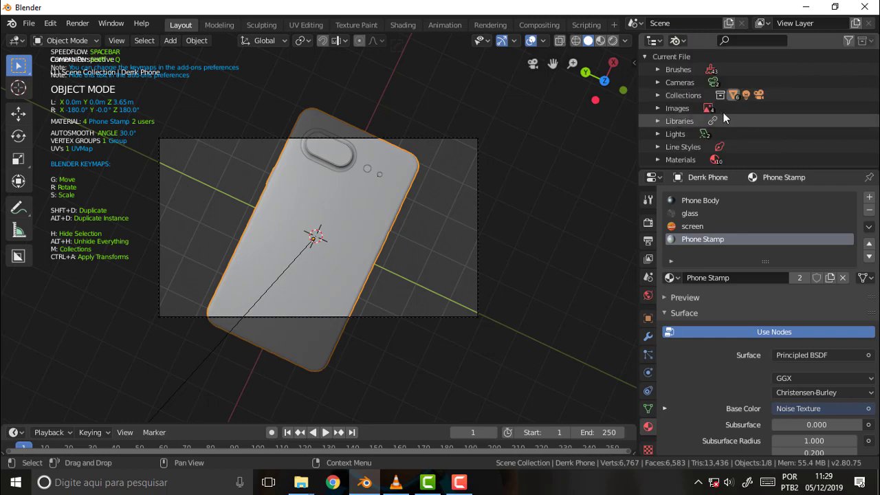
scroll(723, 112, down, 3)
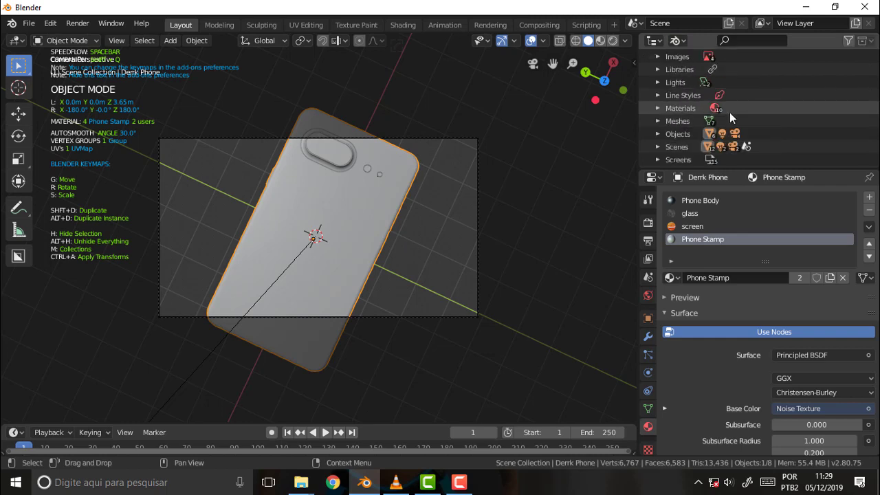
click(658, 108)
scroll(756, 117, down, 3)
scroll(762, 120, down, 2)
scroll(761, 119, up, 4)
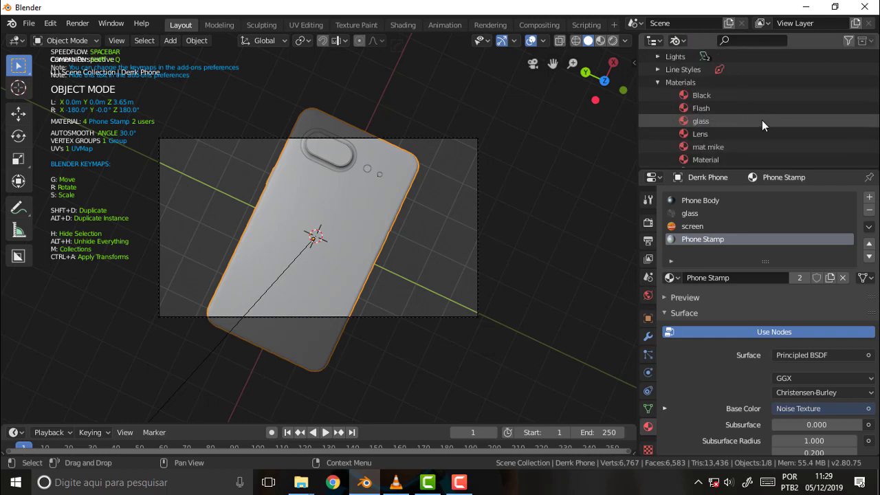
click(698, 95)
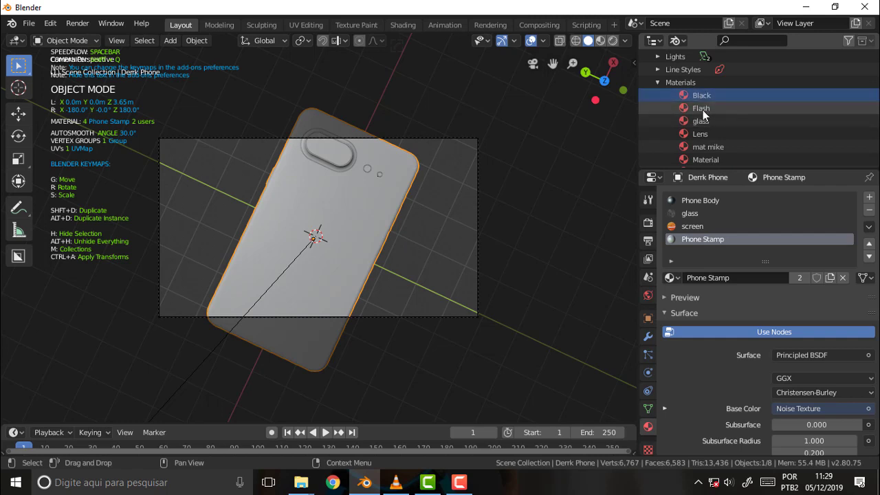
key(Down)
key(Down)
key(Down)
key(Down)
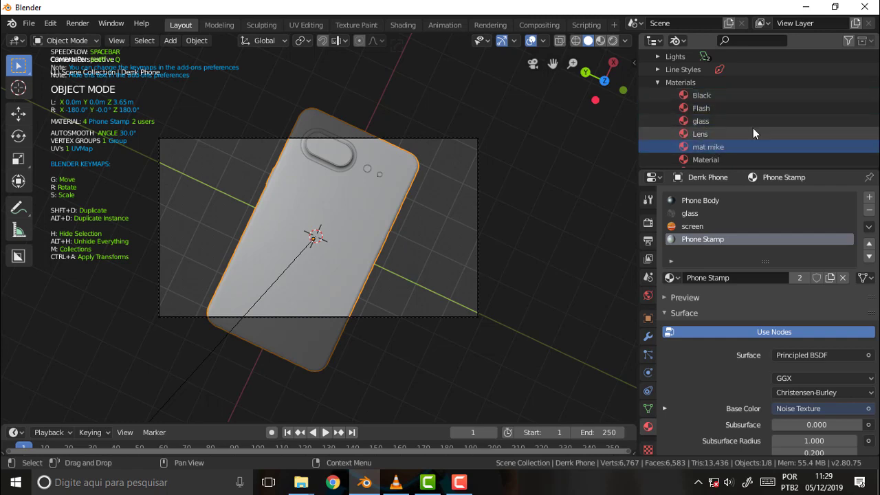
scroll(763, 127, down, 2)
click(705, 110)
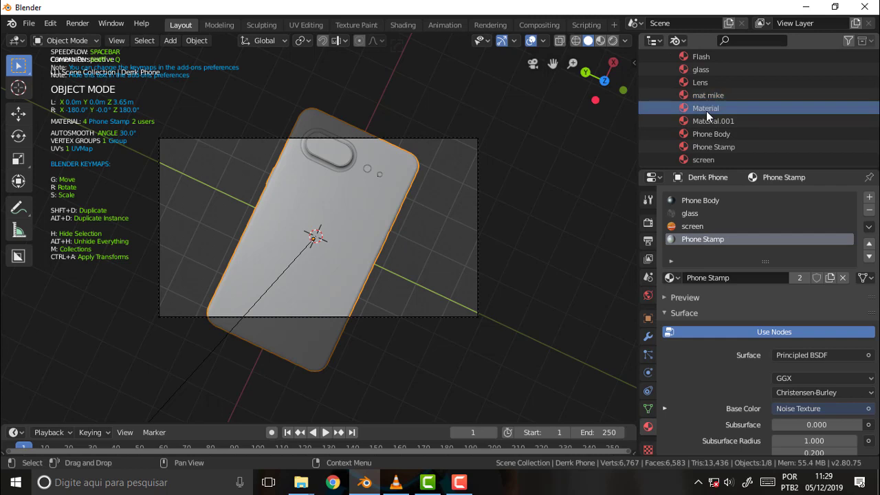
Select the camera ring Circle.002 and return the Outliner to View Layer mode
click(336, 163)
scroll(768, 133, up, 3)
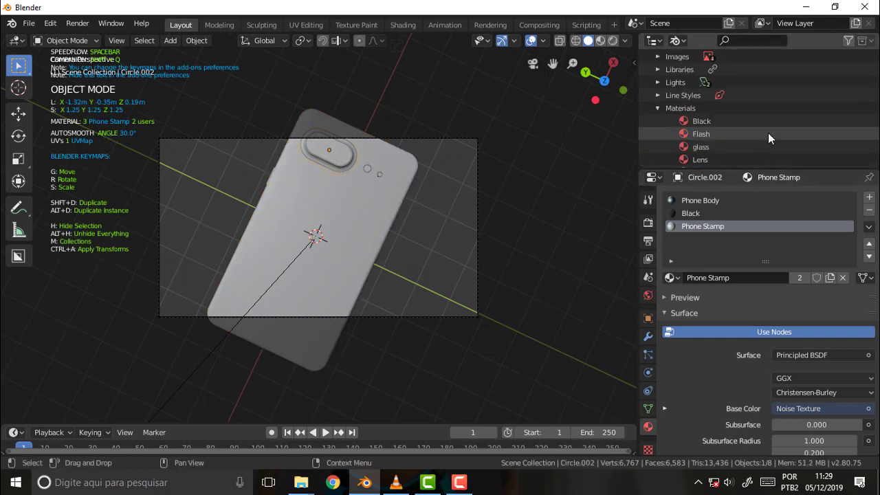
scroll(767, 132, up, 2)
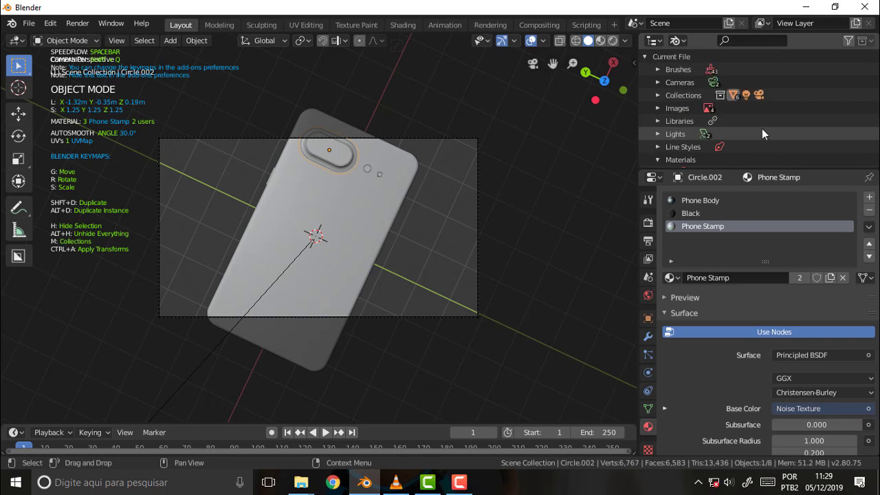
click(679, 41)
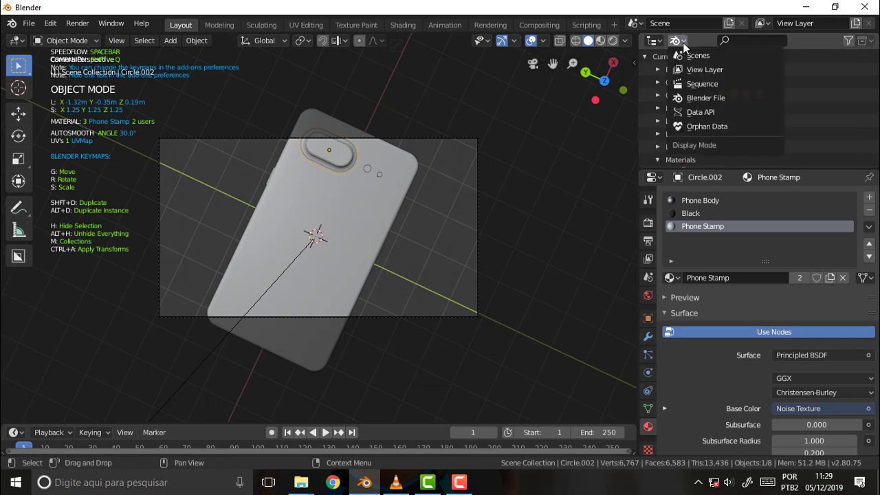
click(709, 69)
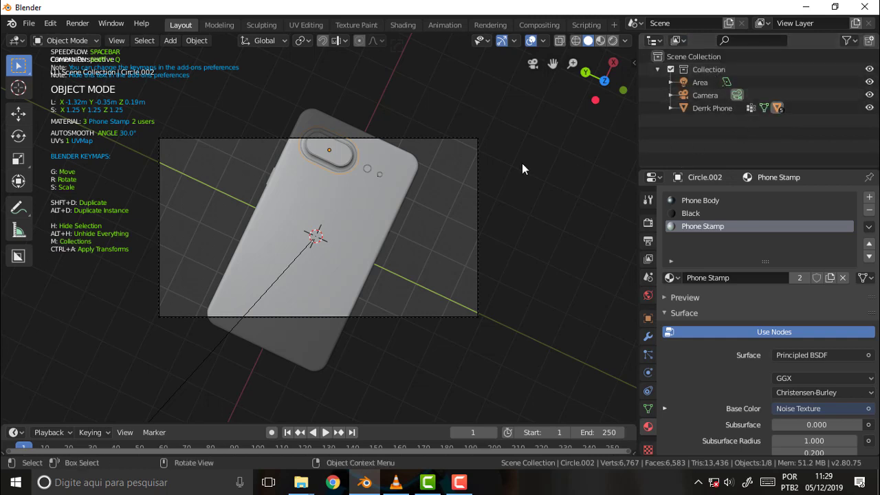
Split the 3D view vertically into two side-by-side areas
right_click(400, 32)
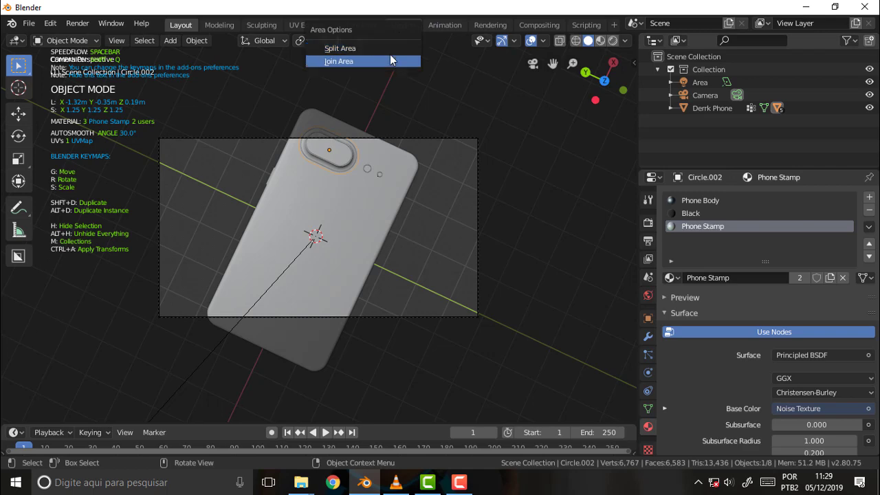
click(389, 45)
click(364, 64)
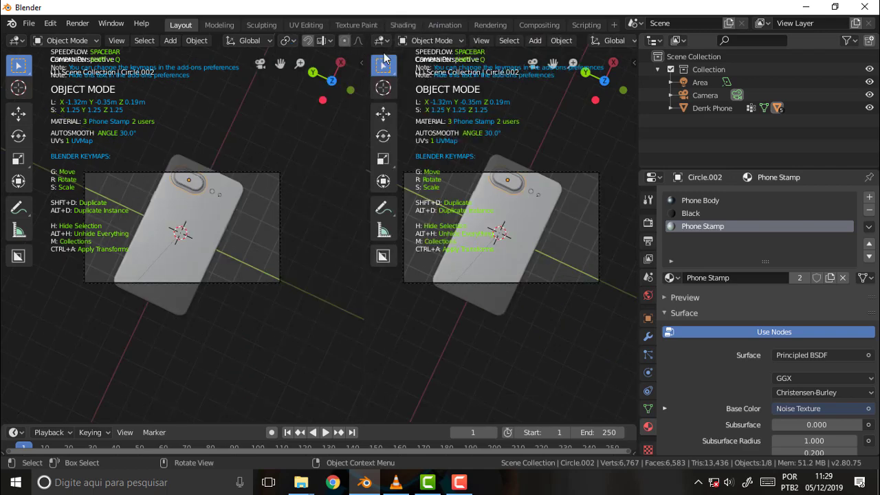
click(380, 41)
Make the right half a Shader Editor, hide its sidebar and zoom in on the Noise Texture and Principled BSDF nodes
click(416, 130)
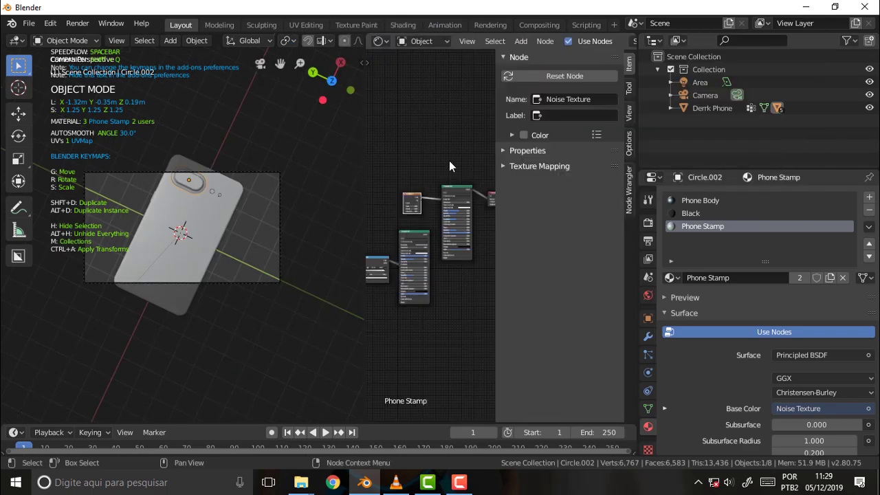
drag(492, 163, 596, 145)
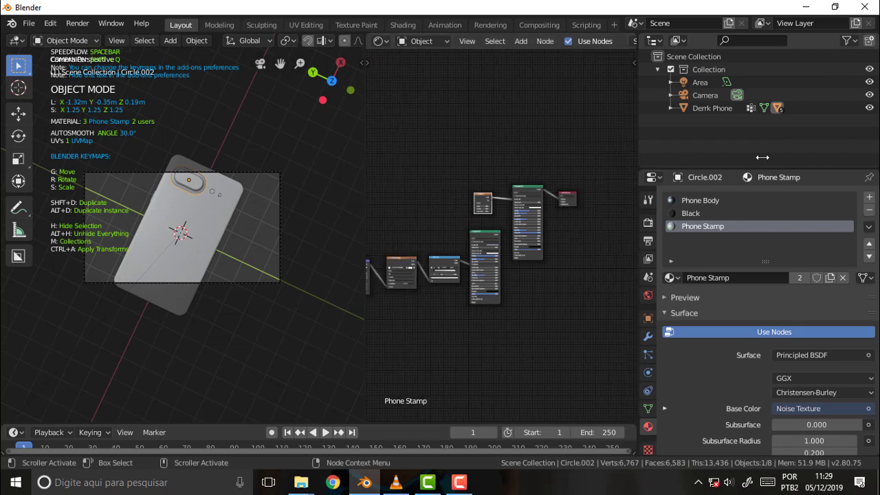
scroll(596, 146, up, 2)
scroll(596, 145, up, 2)
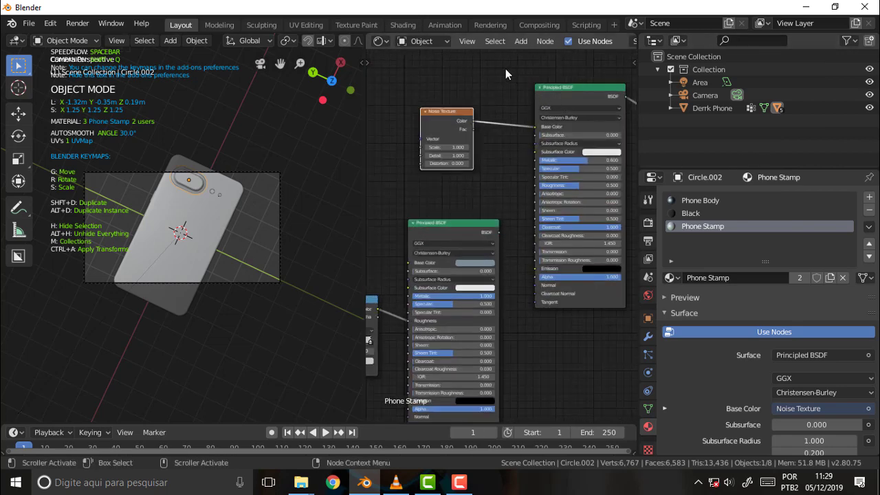
middle_drag(505, 69, 455, 103)
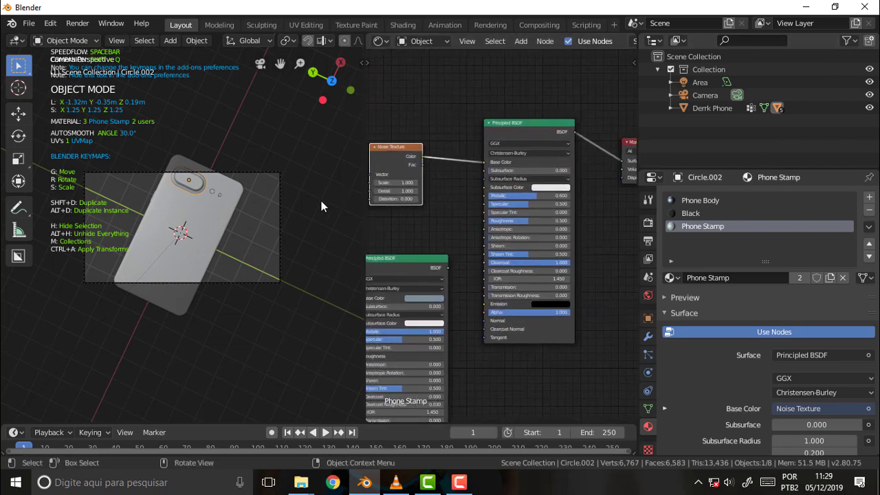
scroll(321, 201, up, 3)
Switch the viewport to Rendered shading and orbit out of the camera view around the phone
key(z)
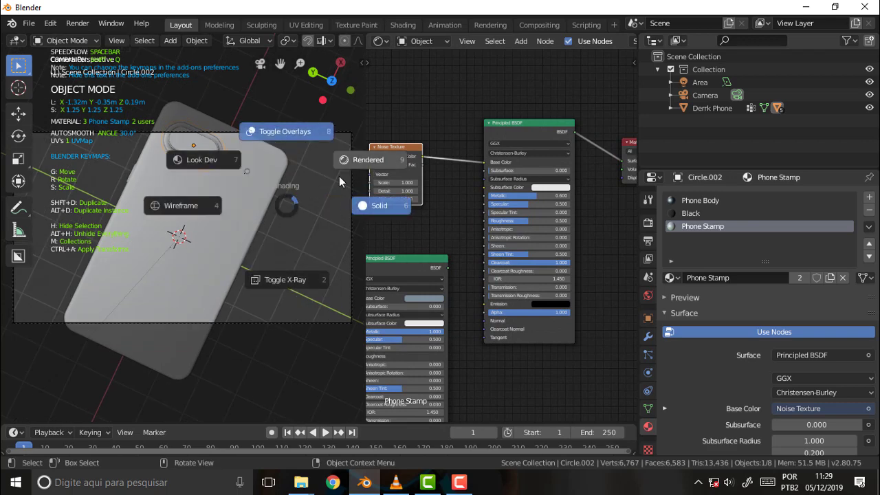
click(366, 166)
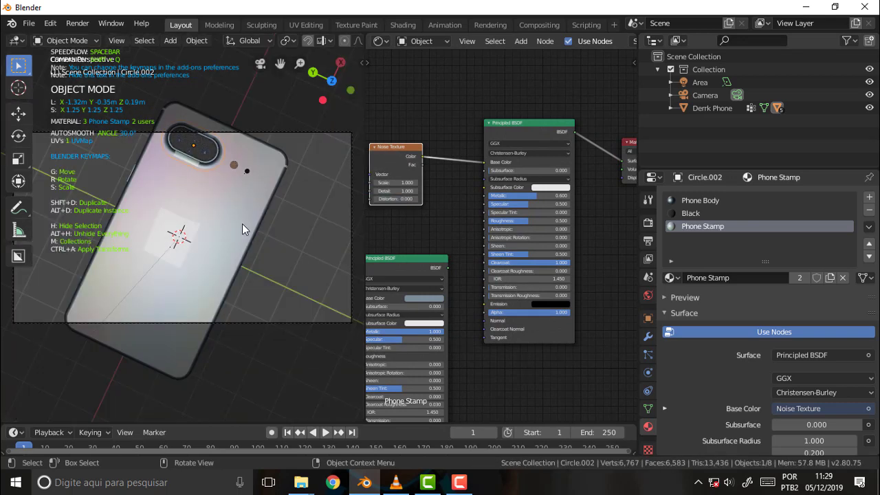
mouse_move(270, 210)
middle_down()
mouse_move(302, 263)
mouse_move(312, 169)
mouse_move(304, 141)
mouse_move(283, 199)
middle_up()
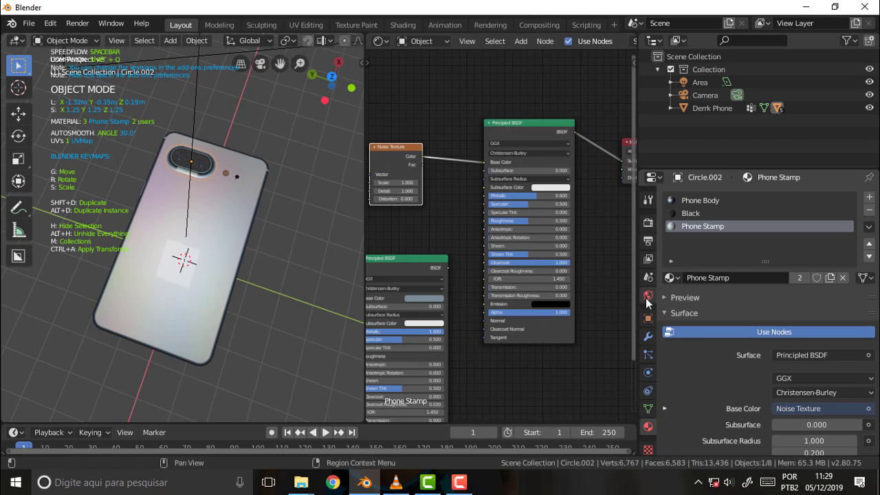
Enable Eevee Bloom with Threshold 6.633, Knee 0.500, Radius 6.500 and Intensity 0.050
click(647, 222)
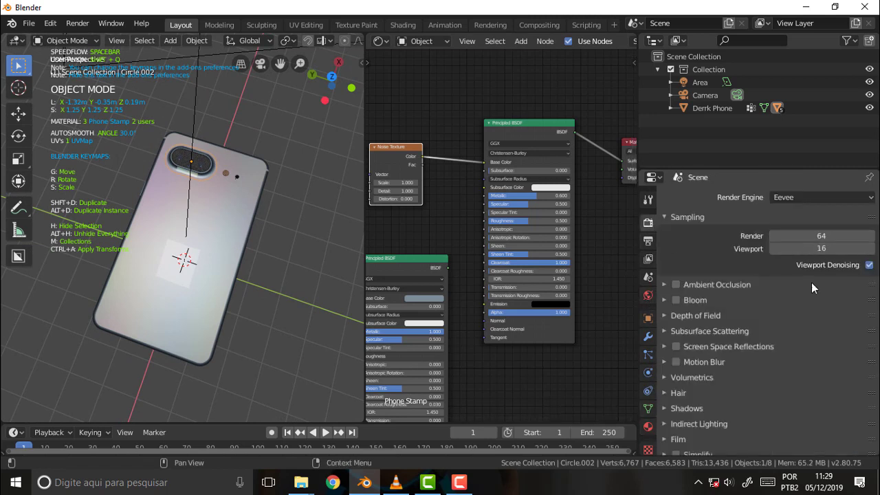
scroll(811, 289, down, 1)
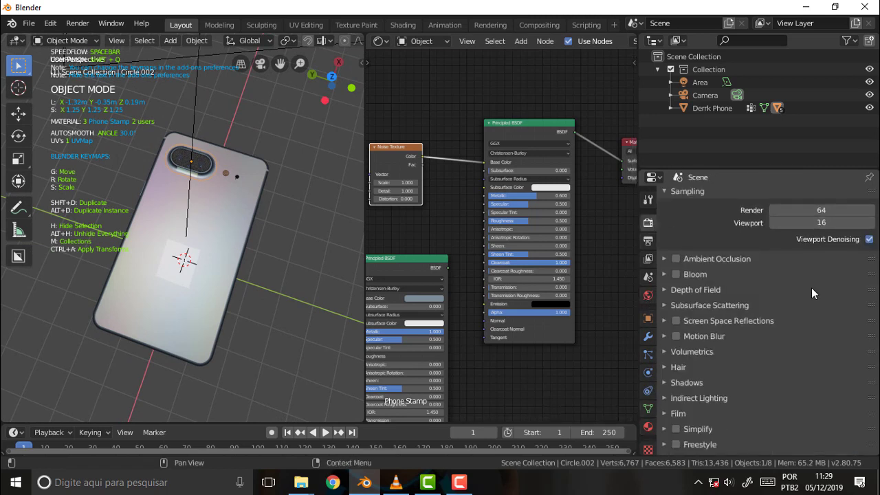
click(676, 273)
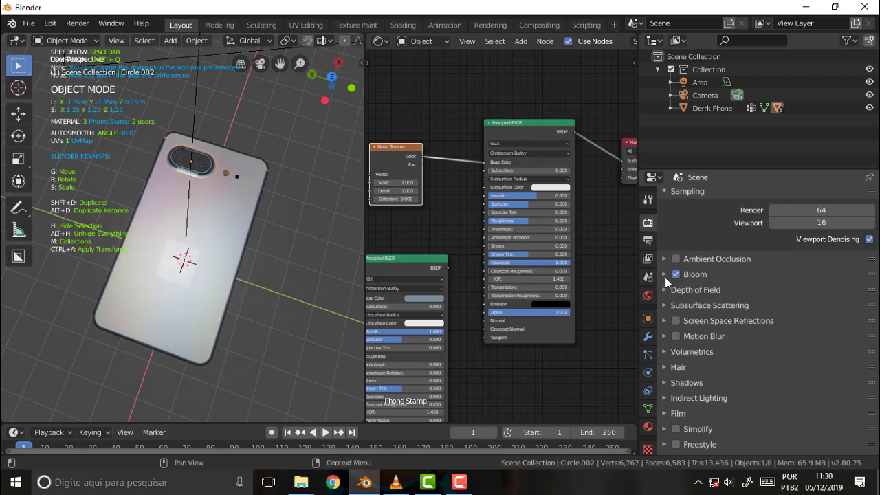
click(665, 274)
drag(773, 296, 835, 293)
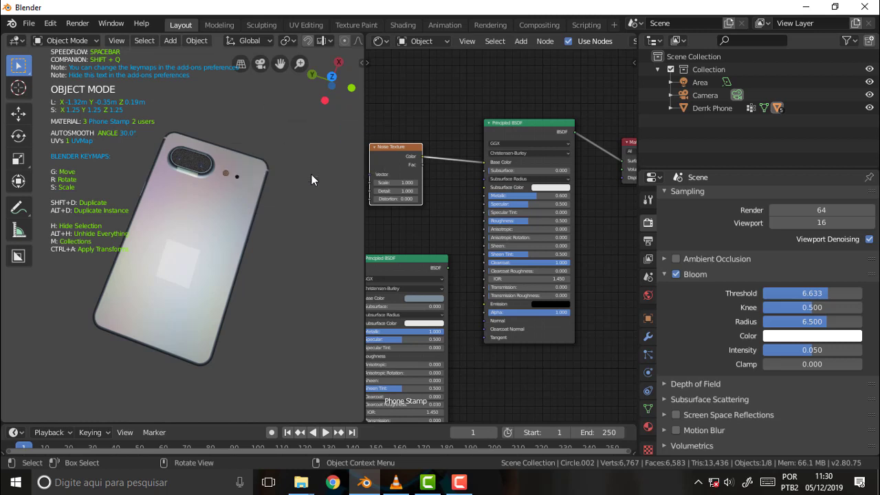
Keep the viewport in Rendered shading and orbit to face the phone's back
key(z)
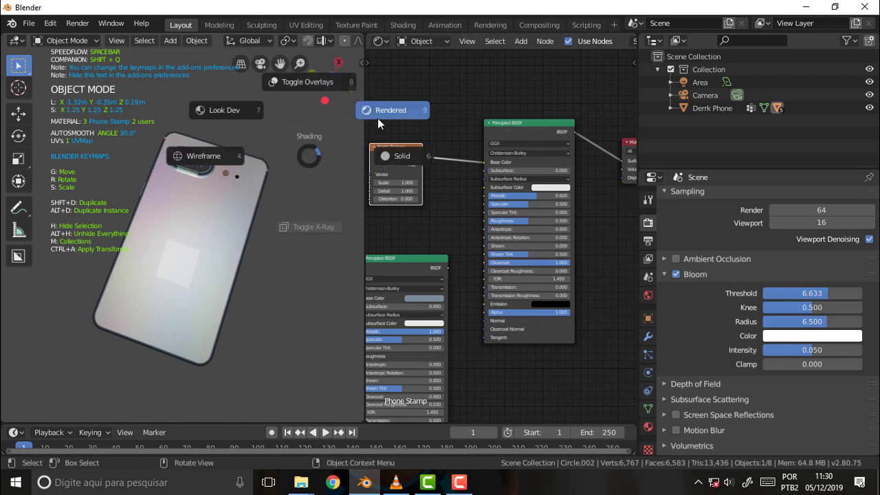
click(377, 117)
mouse_move(309, 204)
middle_down()
mouse_move(19, 159)
mouse_move(338, 169)
middle_up()
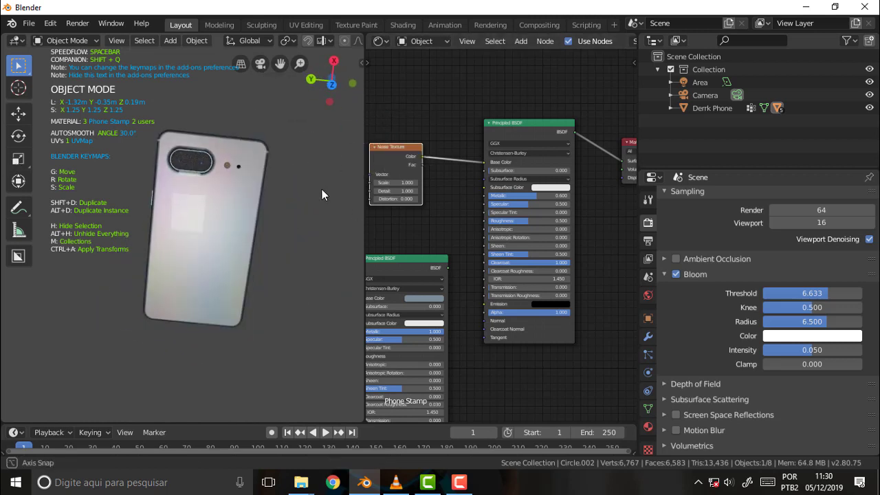
Set the World background colour to pure black by dragging its Value to 0
click(647, 428)
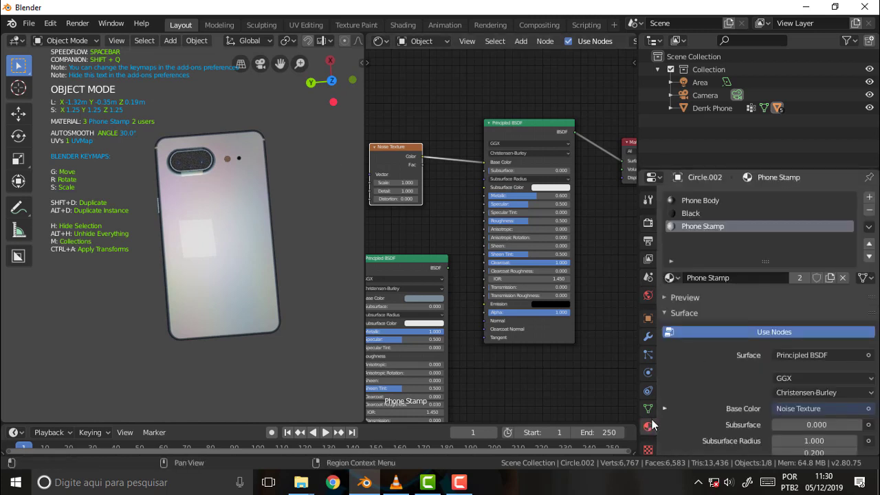
click(649, 302)
click(838, 281)
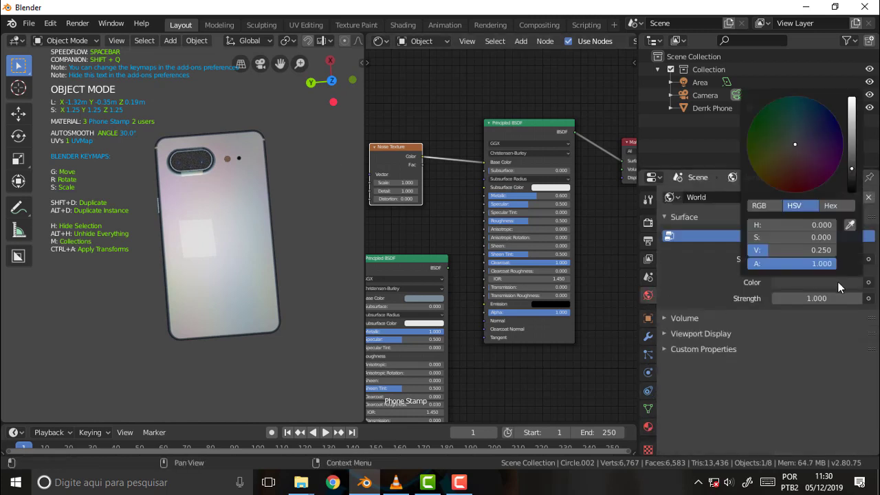
drag(851, 167, 851, 191)
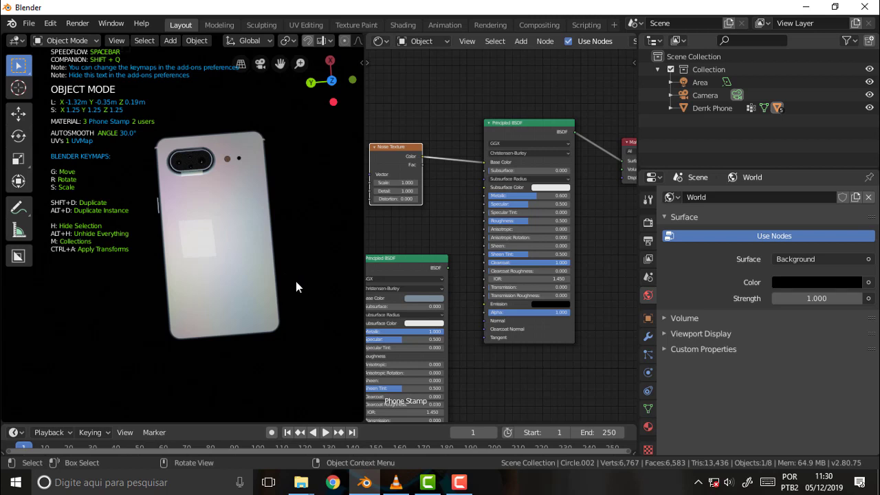
Recheck the Phone Stamp material, then bring up the Eevee render settings with Bloom
click(647, 427)
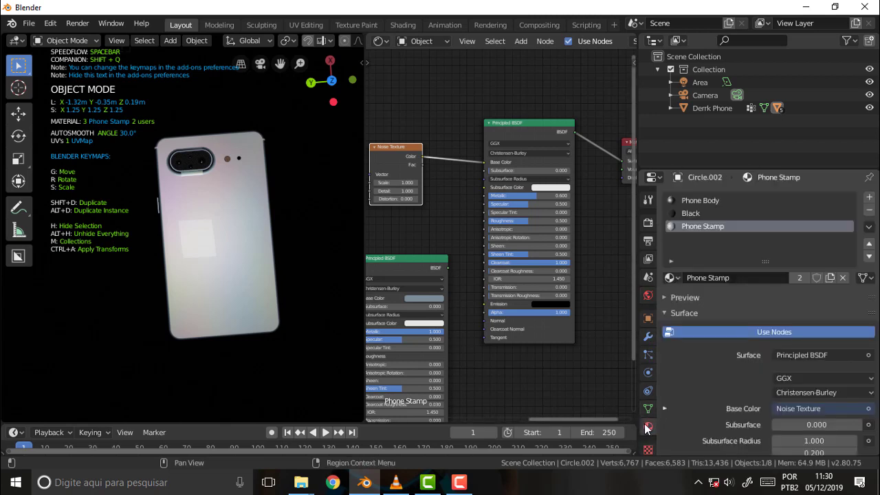
click(648, 295)
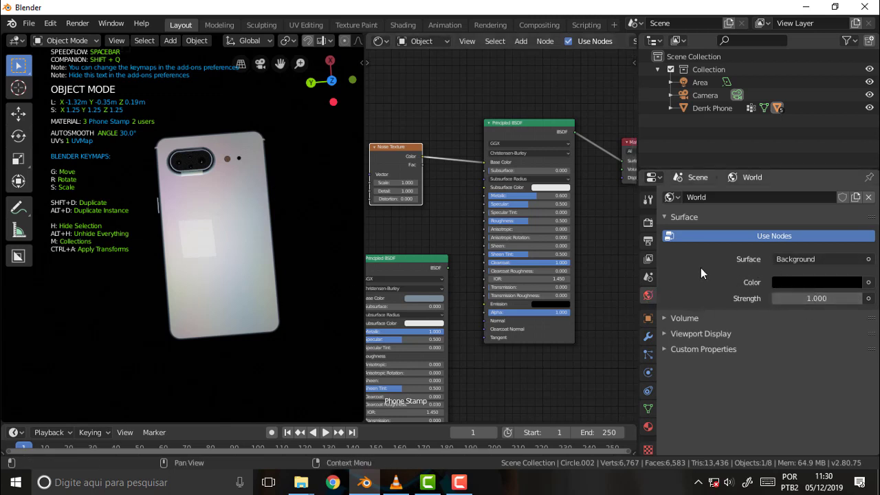
click(647, 426)
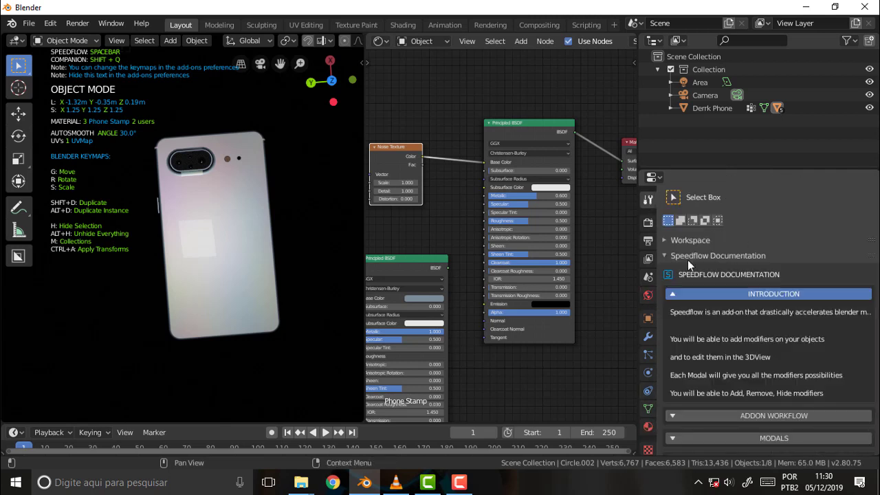
click(648, 222)
scroll(843, 255, up, 1)
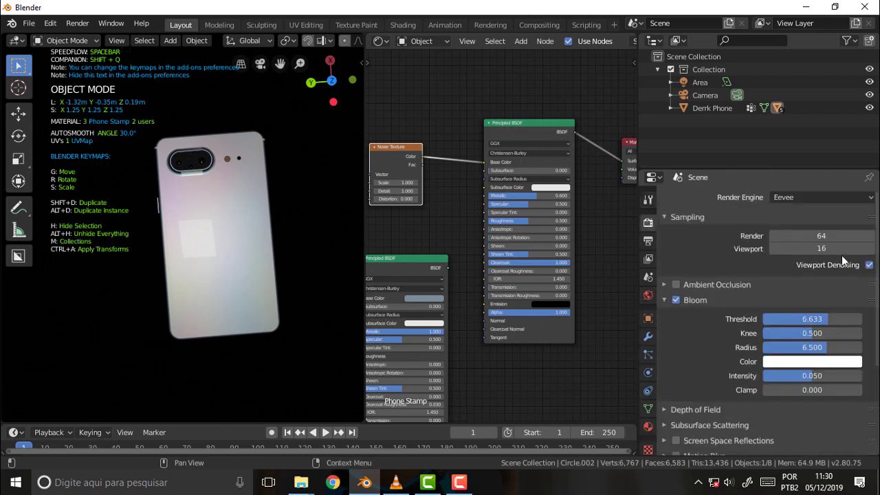
Switch the render engine to Cycles and enable Transparent in the Film settings
click(825, 197)
click(808, 240)
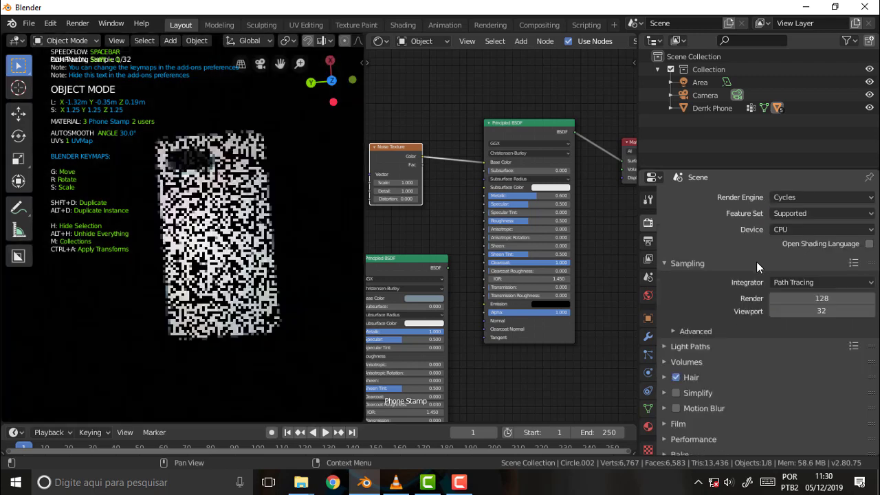
scroll(756, 261, down, 2)
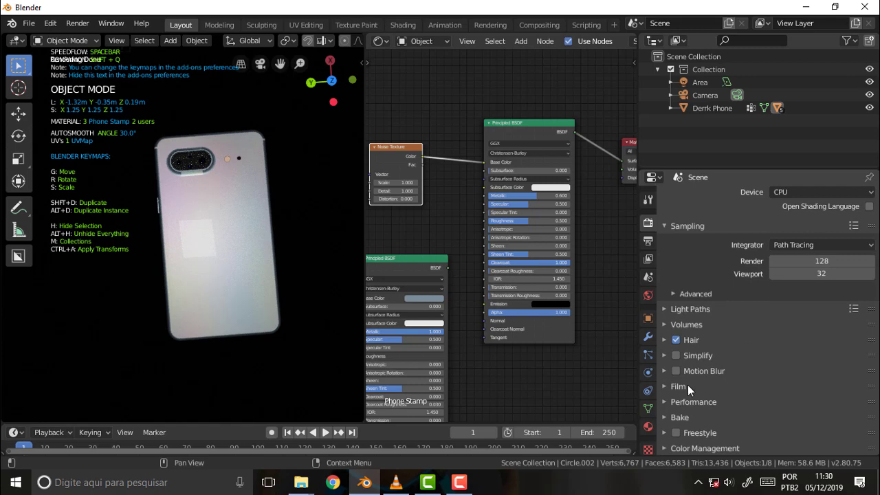
click(664, 387)
scroll(800, 340, down, 4)
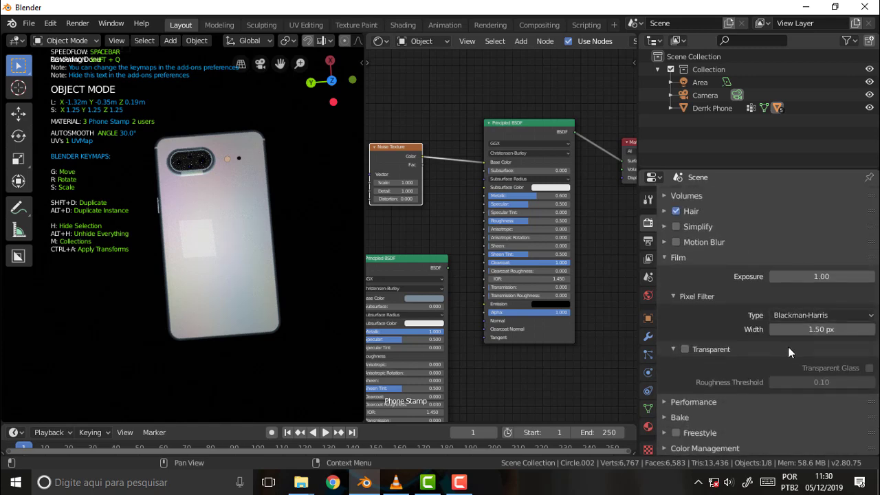
click(685, 349)
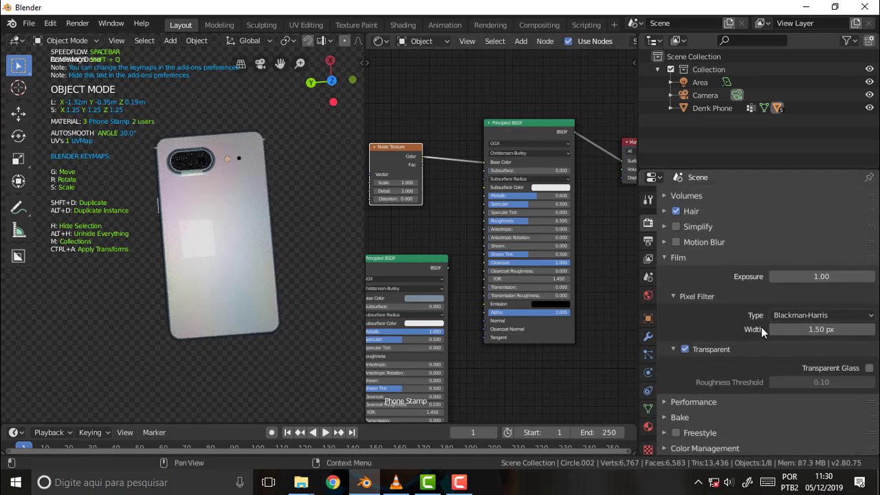
Expand Light Paths and review the bounce settings
scroll(736, 288, up, 4)
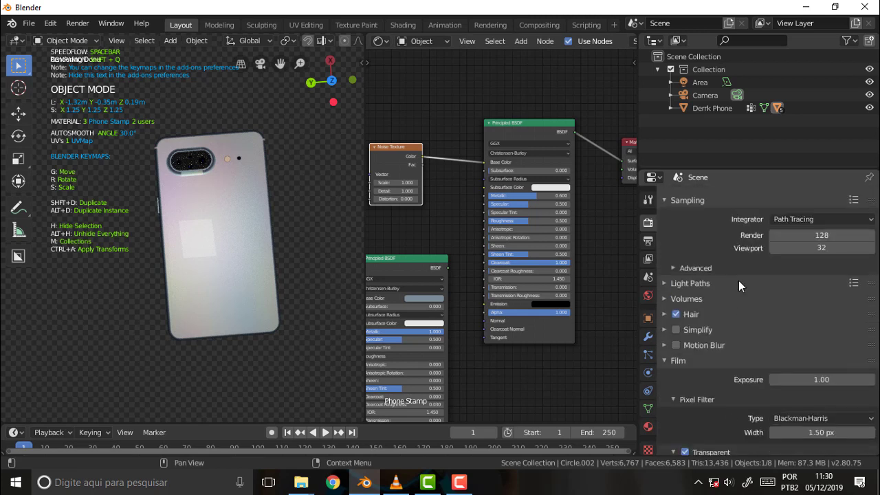
click(662, 286)
scroll(763, 286, down, 3)
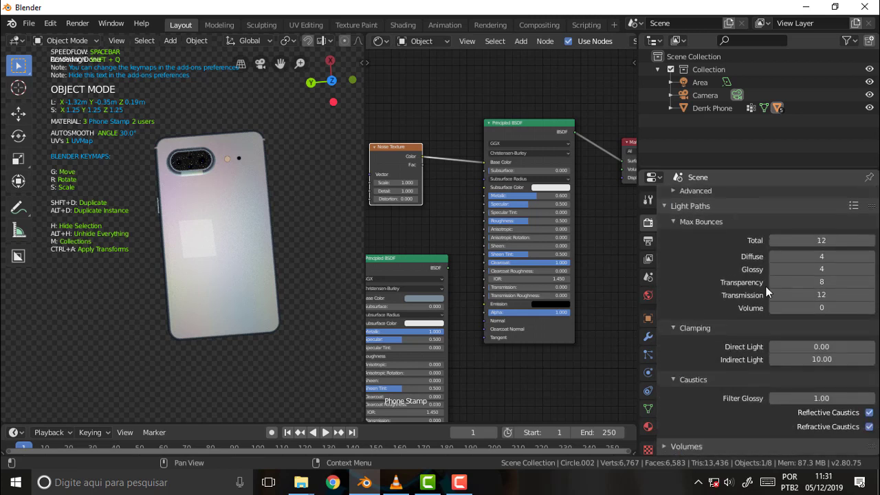
scroll(764, 286, down, 2)
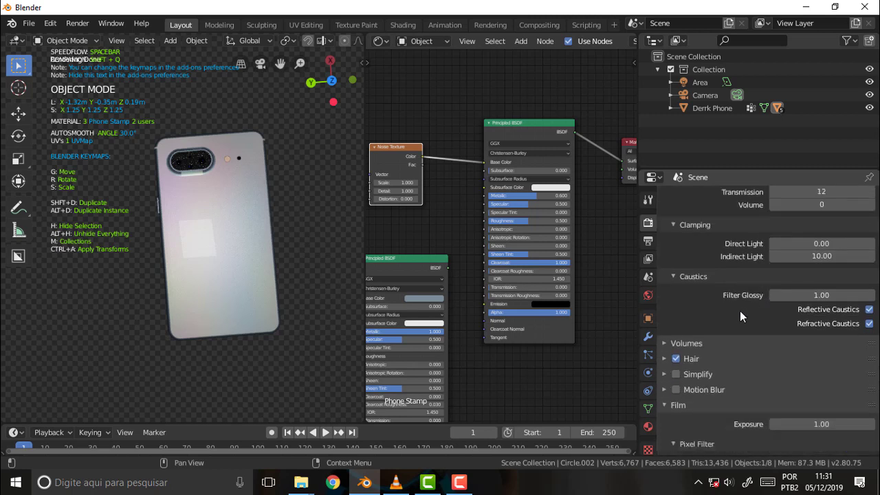
scroll(740, 316, up, 6)
scroll(743, 321, up, 3)
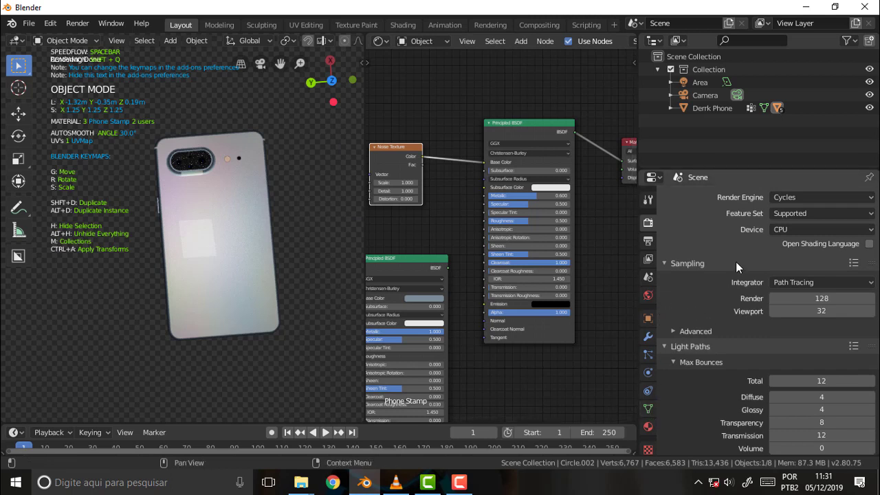
click(821, 197)
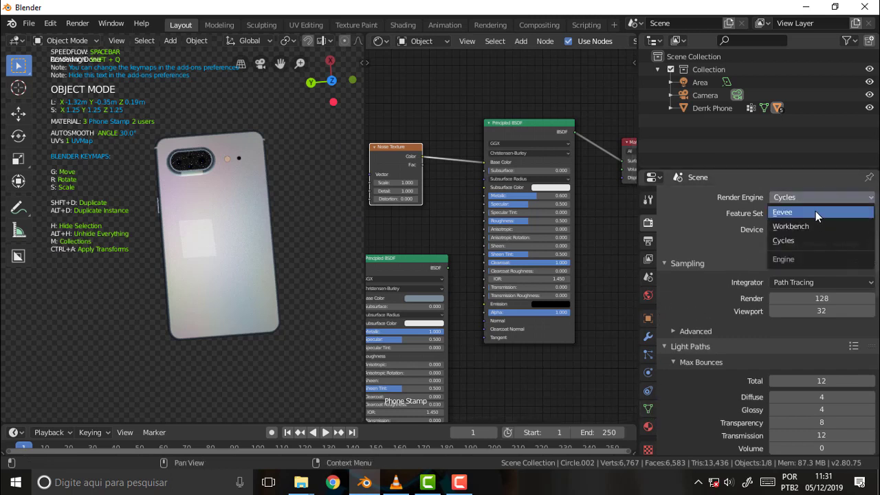
Switch to Eevee and tune bloom to Knee 0.179, Radius 6.244, Intensity 0.096
click(815, 212)
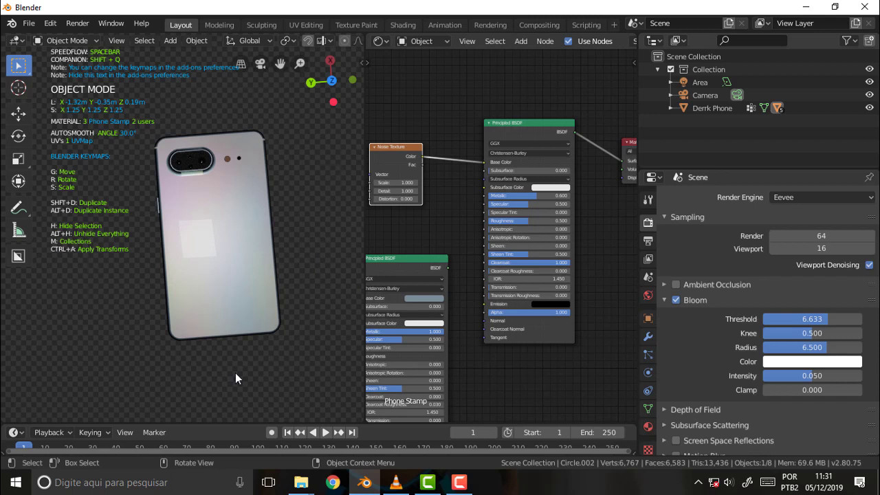
mouse_move(823, 320)
mouse_down()
mouse_move(790, 320)
mouse_move(818, 320)
mouse_up()
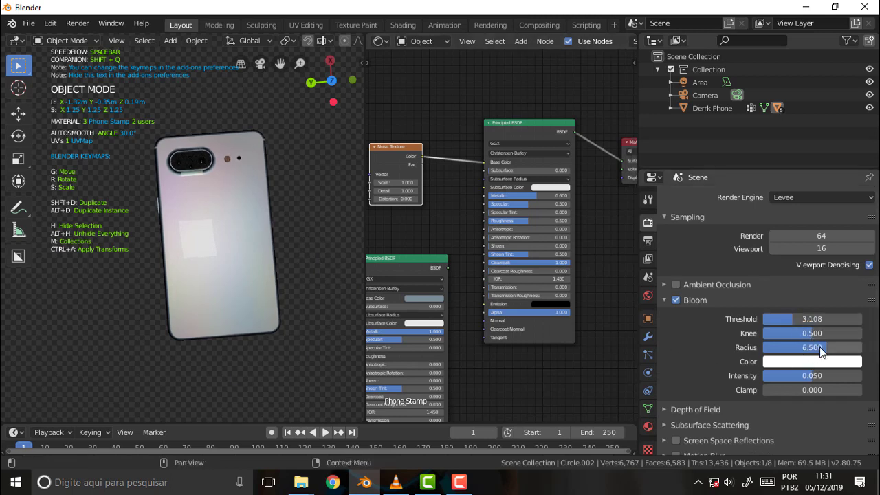
mouse_move(816, 380)
mouse_down()
mouse_move(824, 380)
mouse_move(790, 364)
mouse_up()
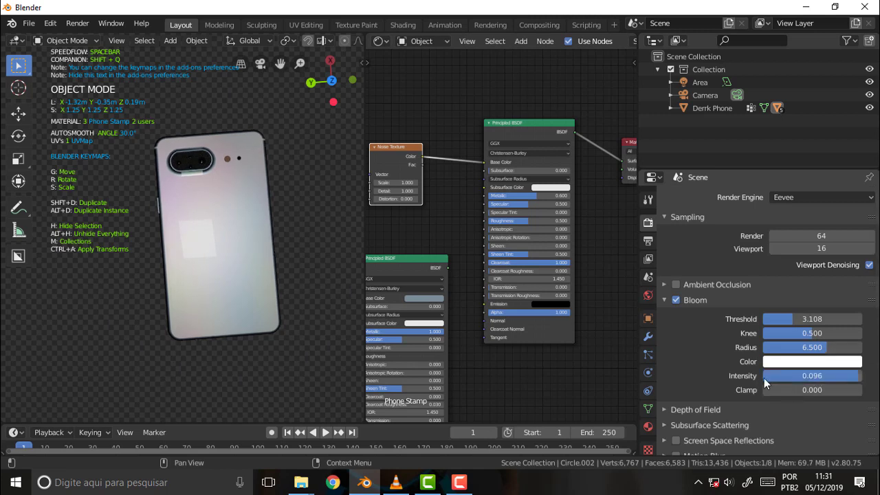
mouse_move(811, 333)
mouse_down()
mouse_move(766, 332)
mouse_move(780, 333)
mouse_move(769, 347)
mouse_move(823, 347)
mouse_up()
drag(796, 319, 831, 319)
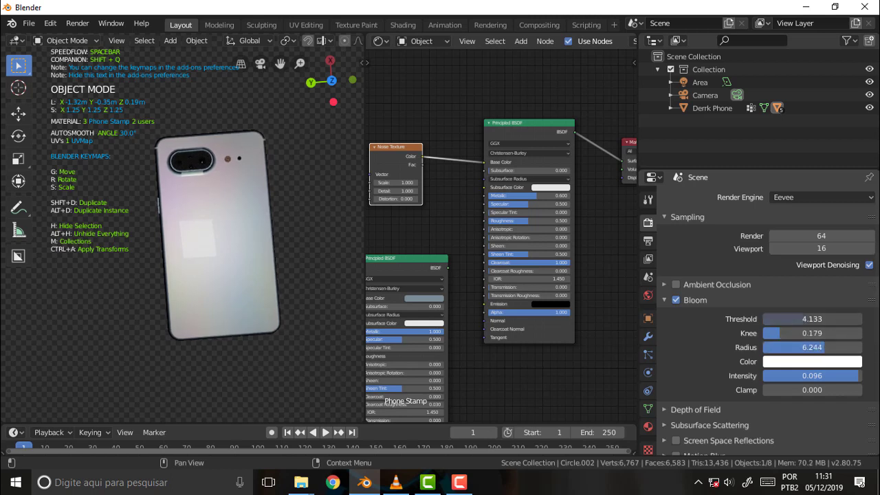
scroll(704, 362, down, 1)
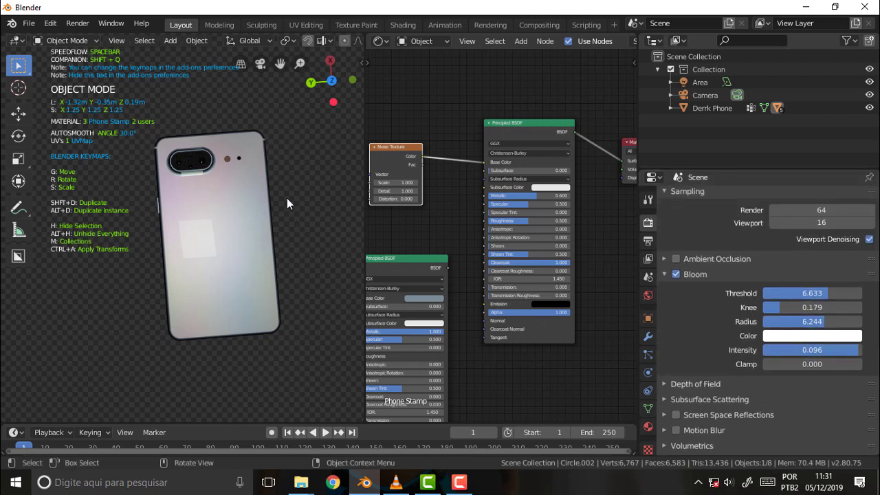
View through the camera in rendered shading, with bloom Threshold 3.108, Radius 7.141 and Intensity 0.069
key(KP_0)
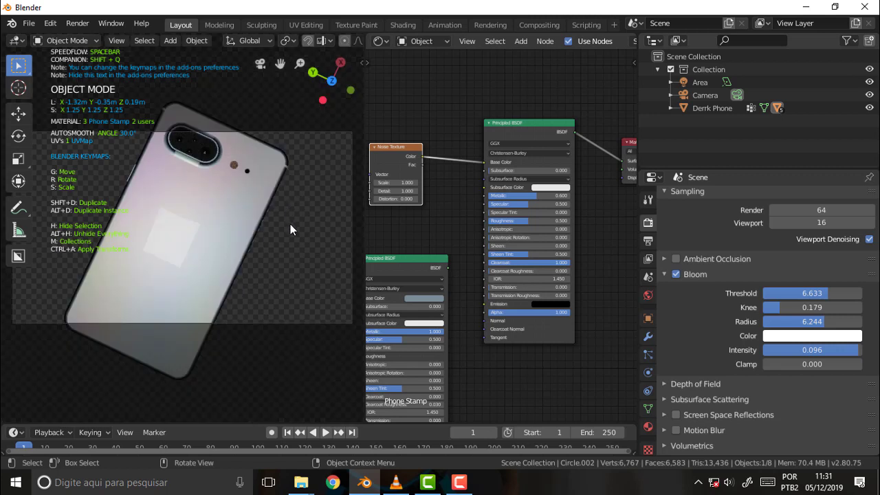
scroll(291, 229, down, 1)
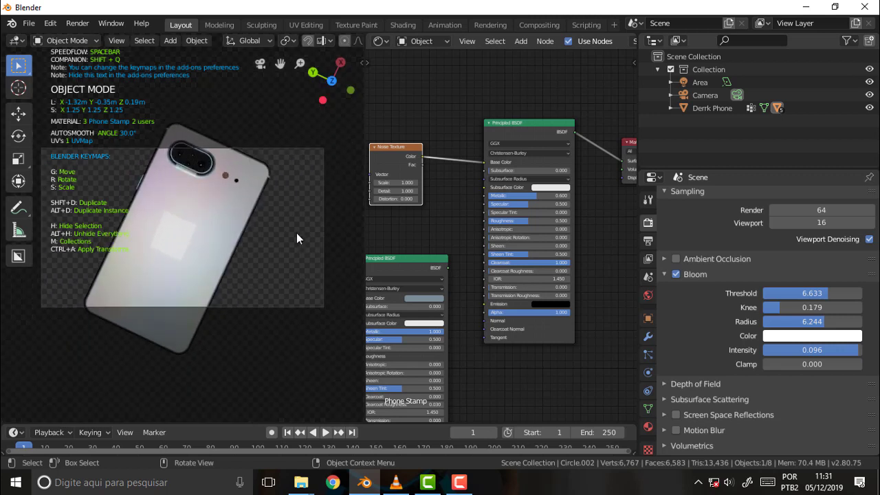
drag(830, 292, 794, 292)
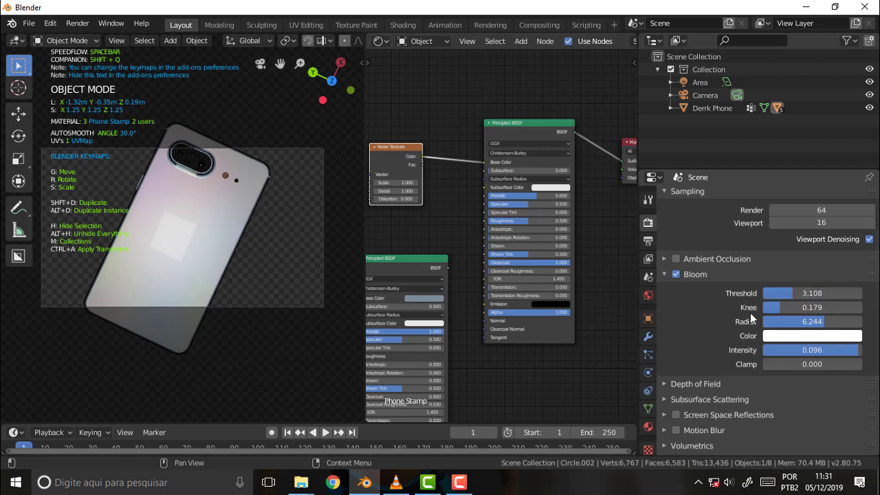
key(z)
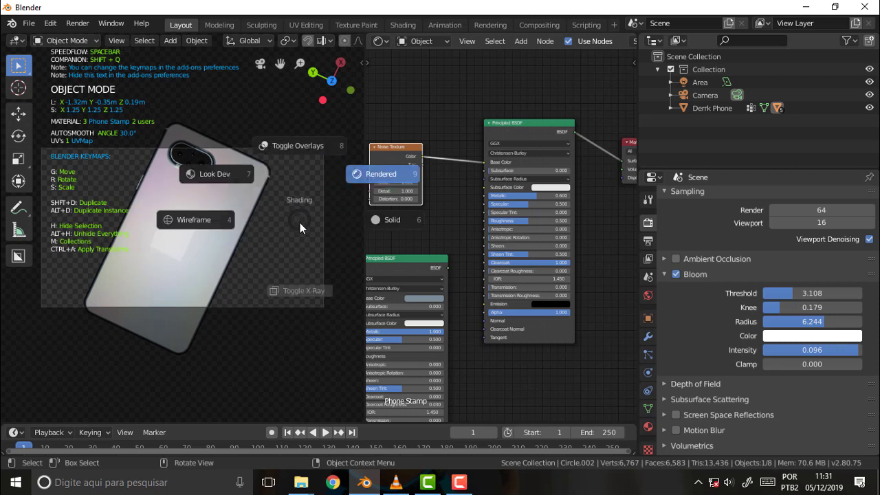
click(385, 175)
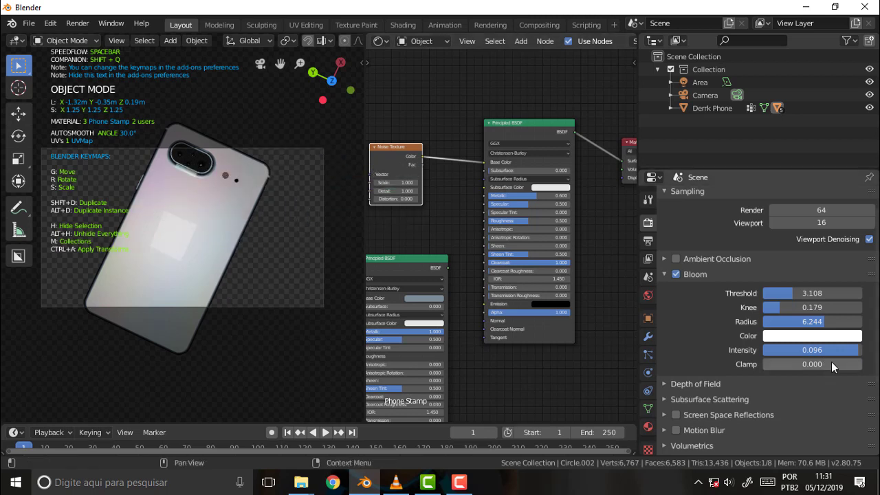
mouse_move(813, 362)
mouse_down()
mouse_move(790, 322)
mouse_move(818, 321)
mouse_up()
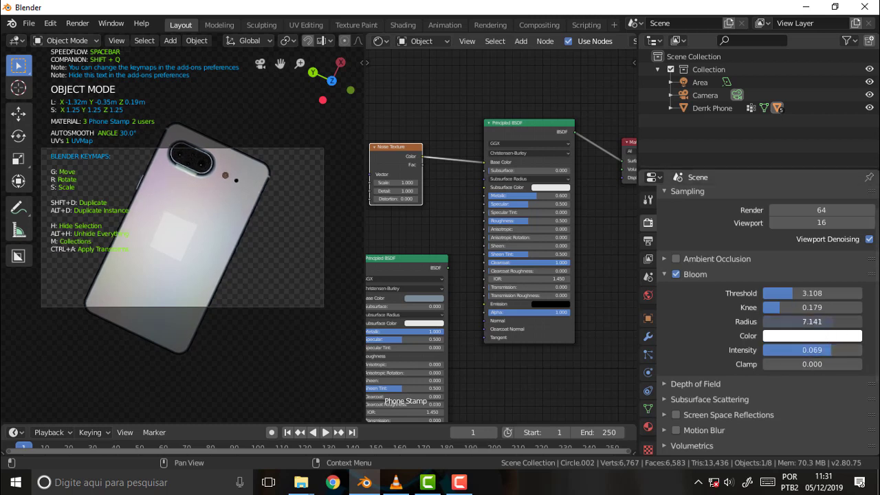
mouse_move(794, 292)
mouse_down()
mouse_move(824, 291)
mouse_move(782, 331)
mouse_up()
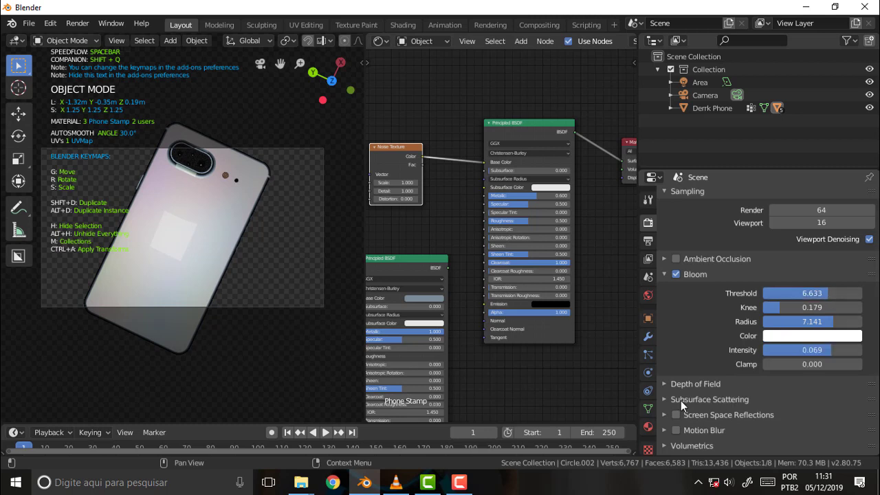
Enable Ambient Occlusion in the Eevee settings, then make the Camera the active object
scroll(667, 344, up, 1)
scroll(687, 323, down, 5)
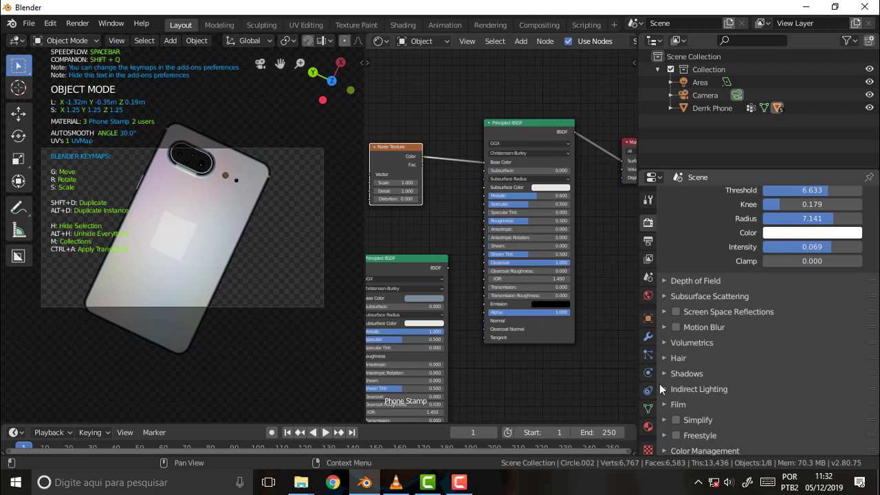
scroll(682, 407, down, 1)
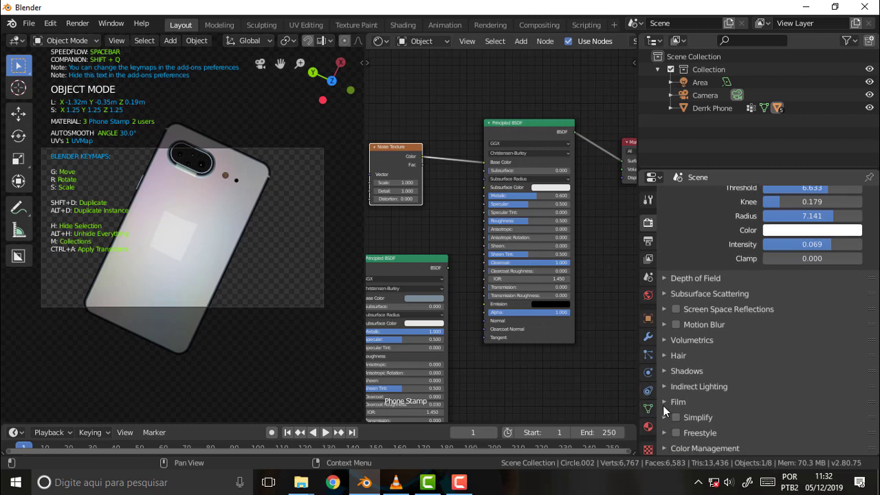
click(664, 402)
scroll(729, 369, down, 2)
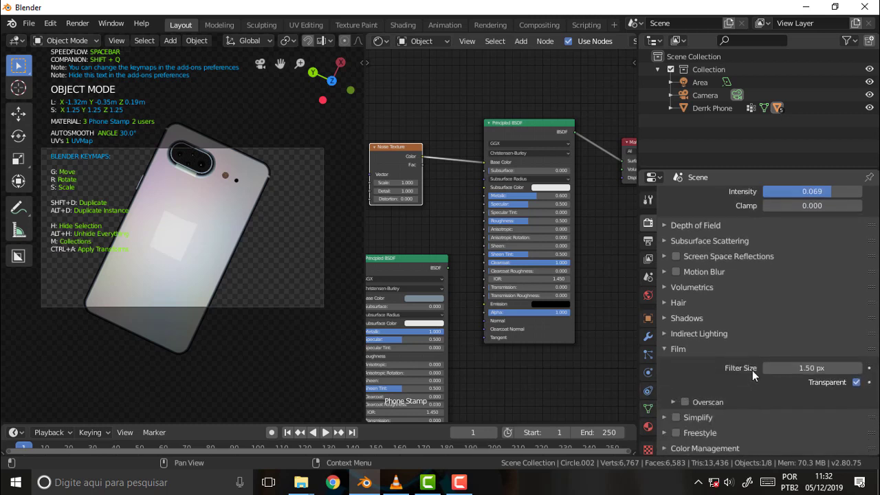
scroll(752, 370, up, 5)
scroll(752, 368, up, 1)
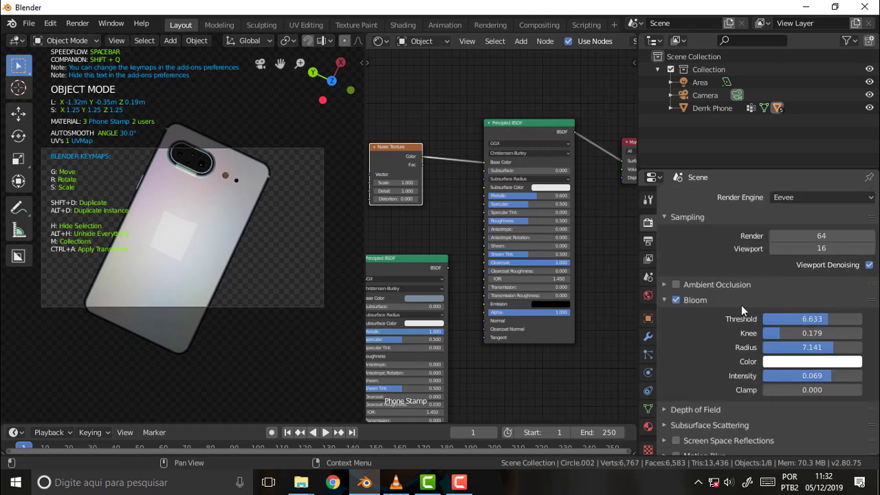
click(676, 284)
click(664, 283)
click(664, 283)
click(705, 95)
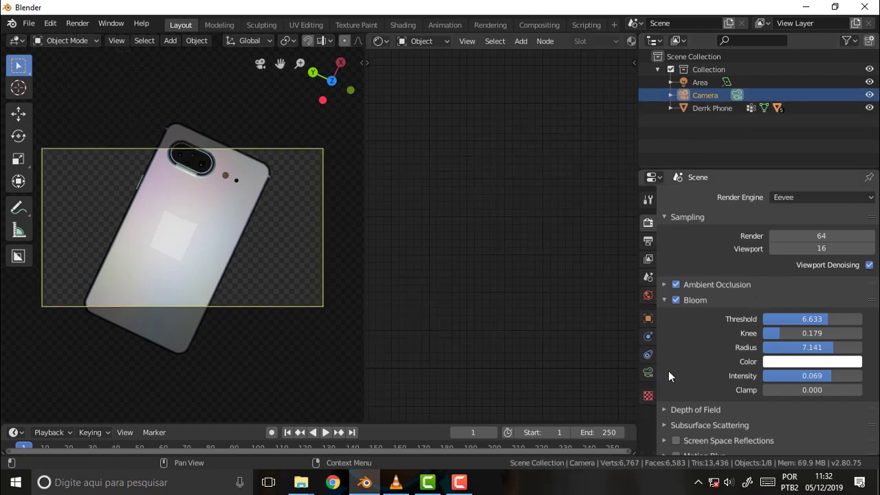
Show the camera's data settings and expand its Depth of Field and Background Images panels
click(647, 372)
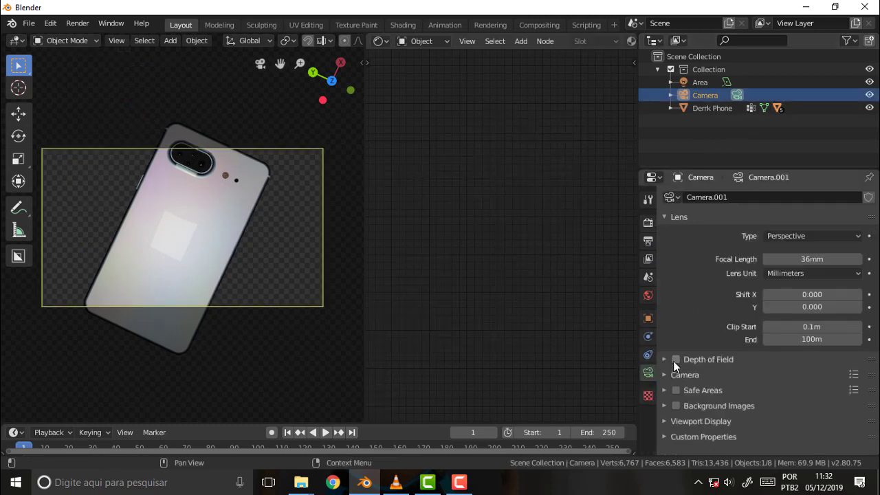
click(662, 360)
scroll(741, 306, down, 4)
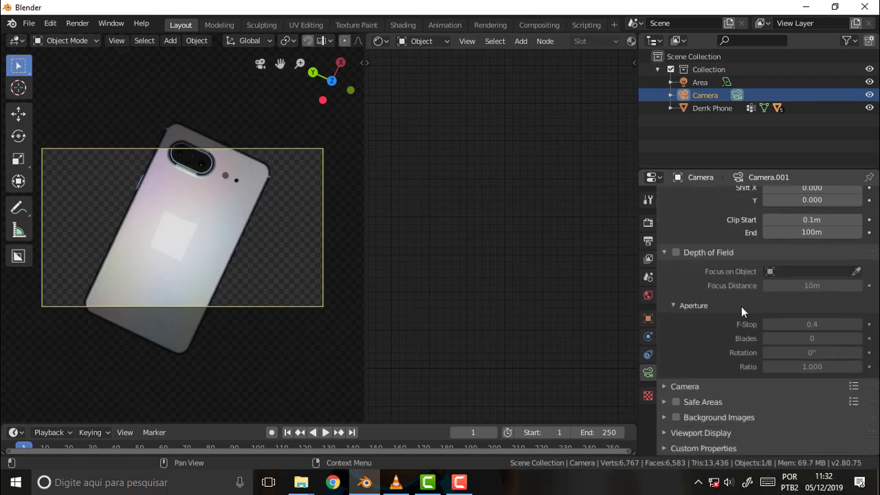
click(663, 417)
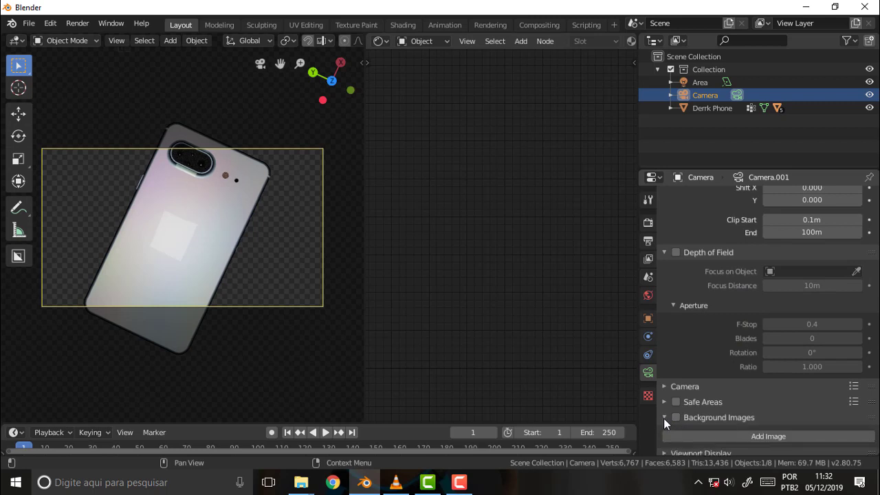
scroll(756, 322, down, 1)
scroll(767, 299, up, 4)
Expand the camera's Viewport Display panel, then make Derrk Phone the active object
scroll(766, 299, down, 4)
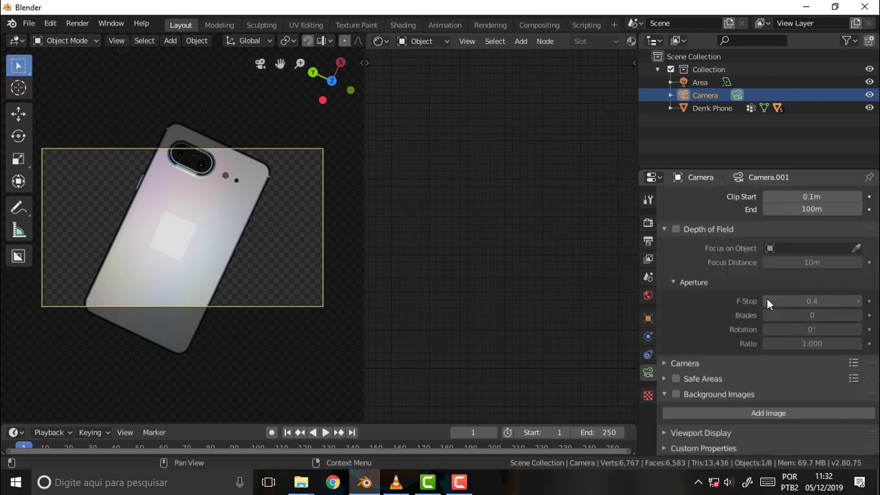
click(661, 436)
scroll(756, 344, down, 2)
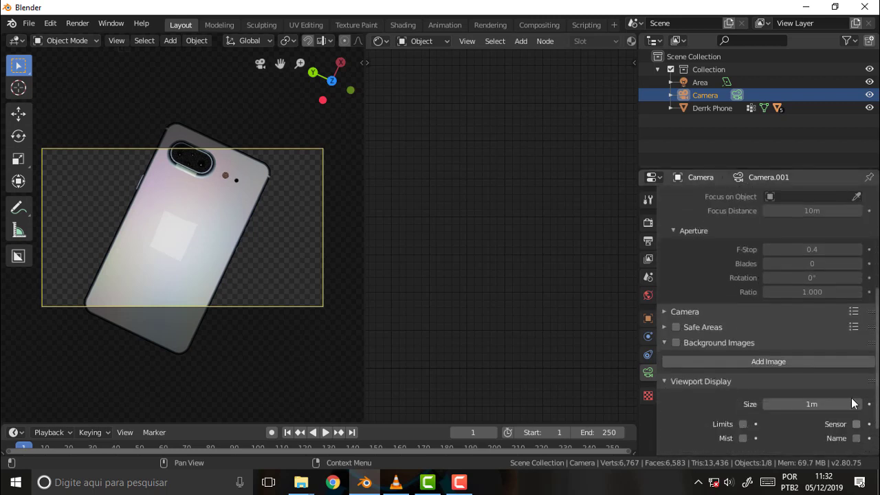
scroll(824, 371, down, 2)
scroll(759, 335, up, 5)
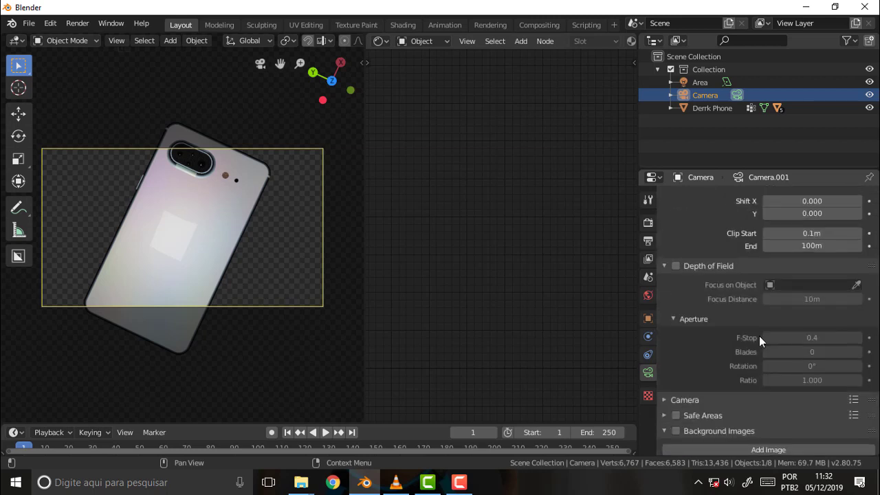
scroll(759, 336, up, 4)
click(206, 216)
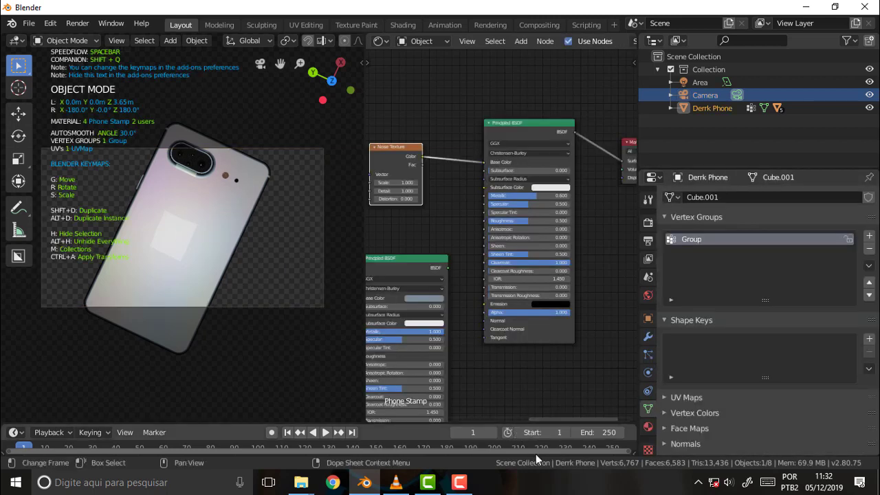
Set bloom Threshold 0, Knee 0, Intensity 0.100 and Radius 4.769, then widen the 3D viewport
click(647, 222)
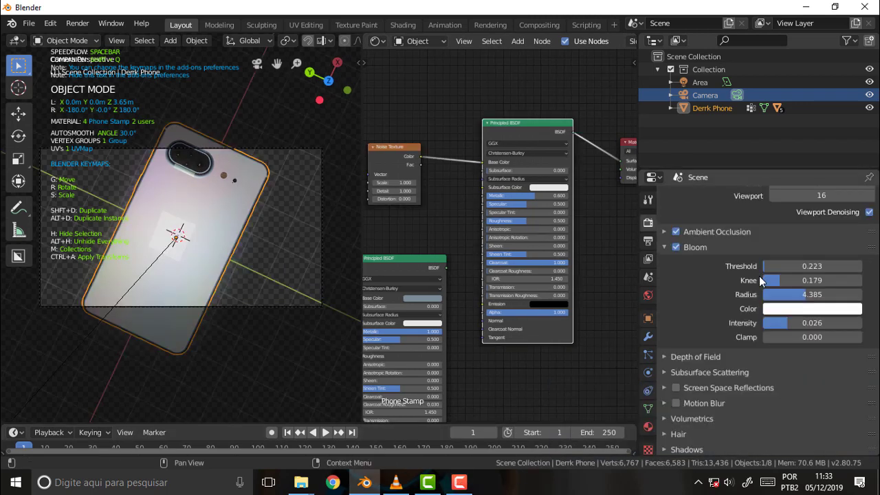
mouse_move(769, 267)
mouse_down()
mouse_move(735, 268)
mouse_move(810, 266)
mouse_move(768, 266)
mouse_move(765, 280)
mouse_up()
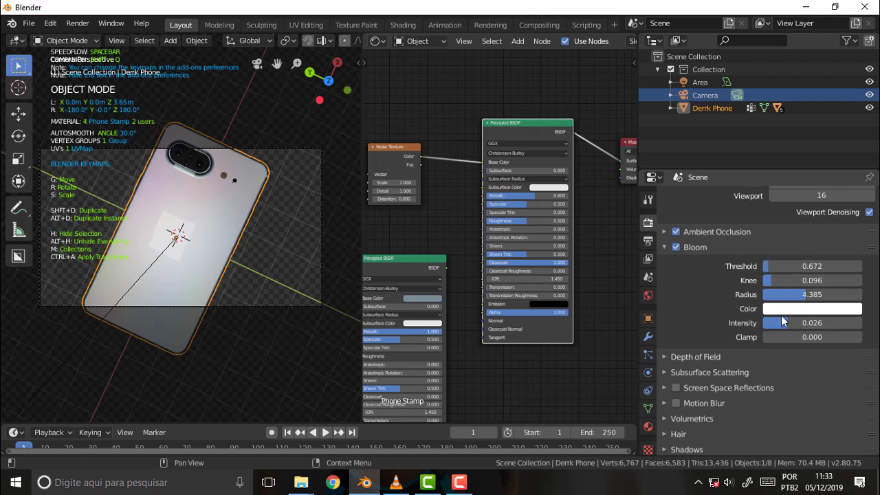
drag(774, 322, 800, 323)
drag(767, 267, 687, 266)
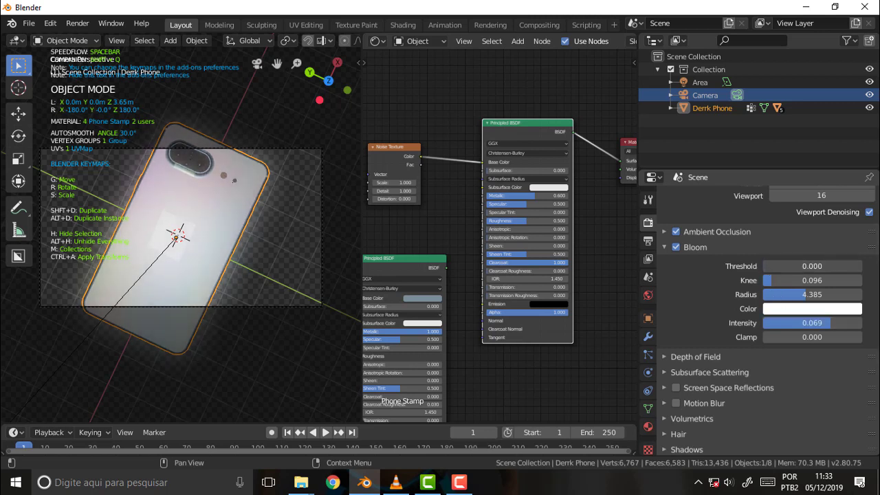
mouse_move(768, 266)
mouse_down()
mouse_move(791, 266)
mouse_move(742, 279)
mouse_move(780, 266)
mouse_move(722, 265)
mouse_up()
drag(820, 323, 833, 322)
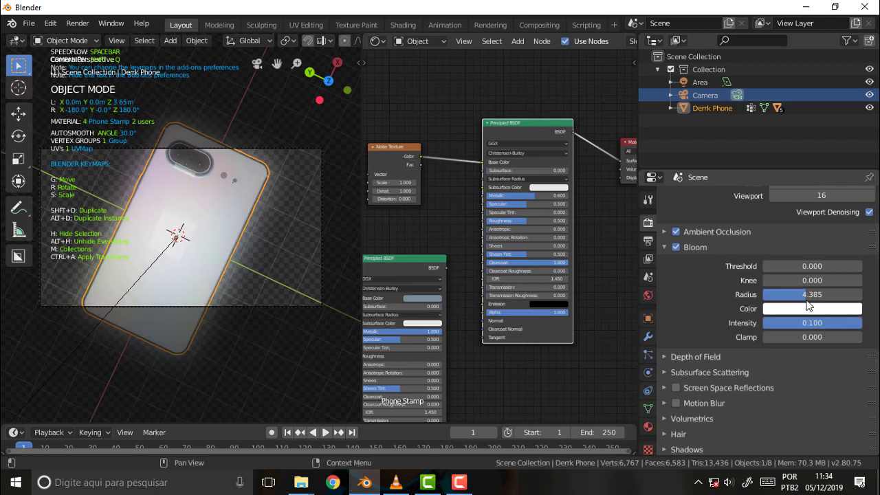
drag(808, 297, 828, 294)
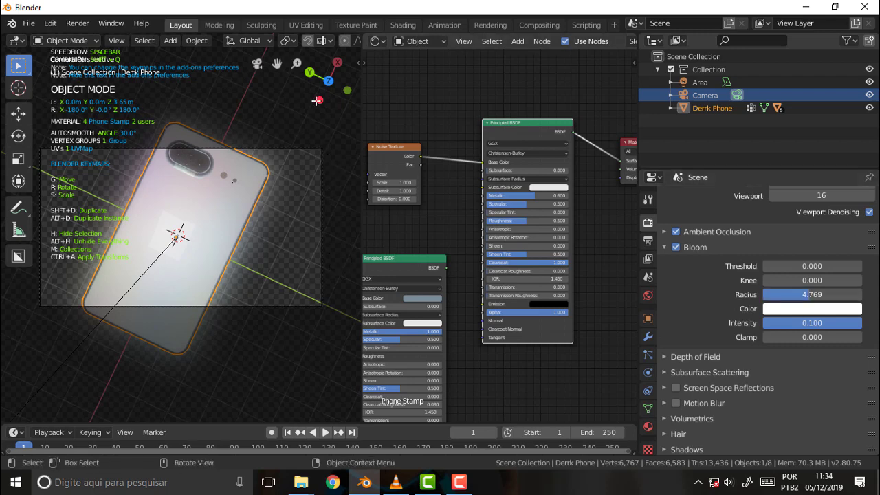
drag(360, 90, 471, 90)
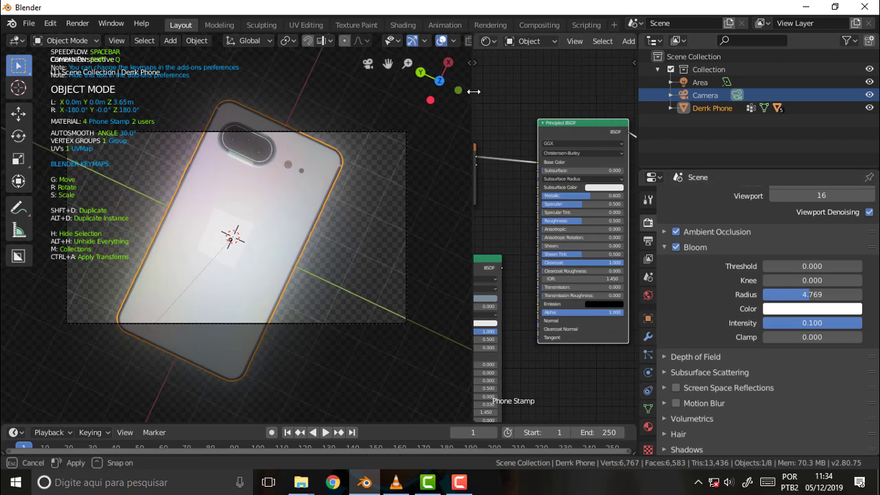
Toggle the viewport overlays off and back on to preview the clean model
click(439, 41)
click(439, 41)
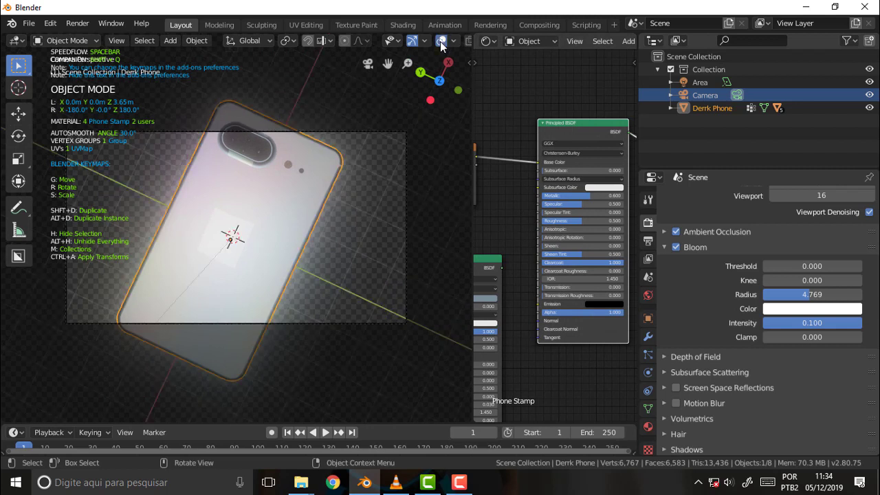
click(440, 41)
click(439, 42)
Render a still image of frame 1 with the bloom glow and close the render window
click(78, 24)
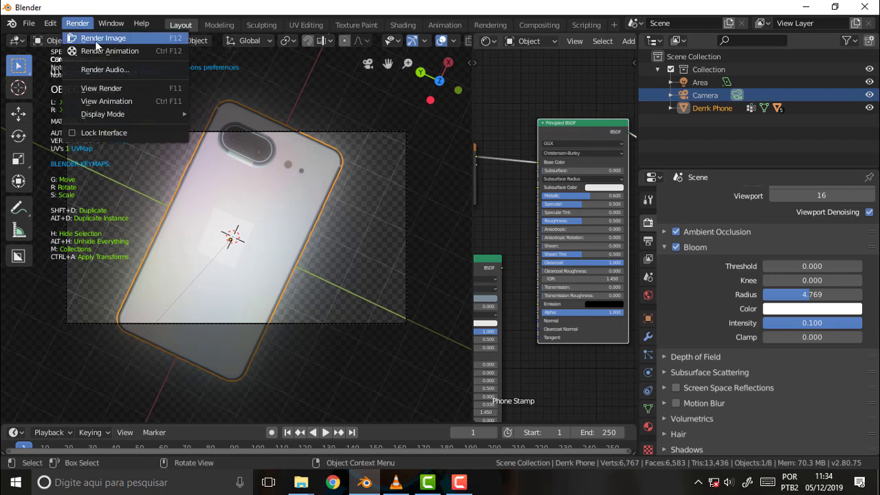
click(98, 39)
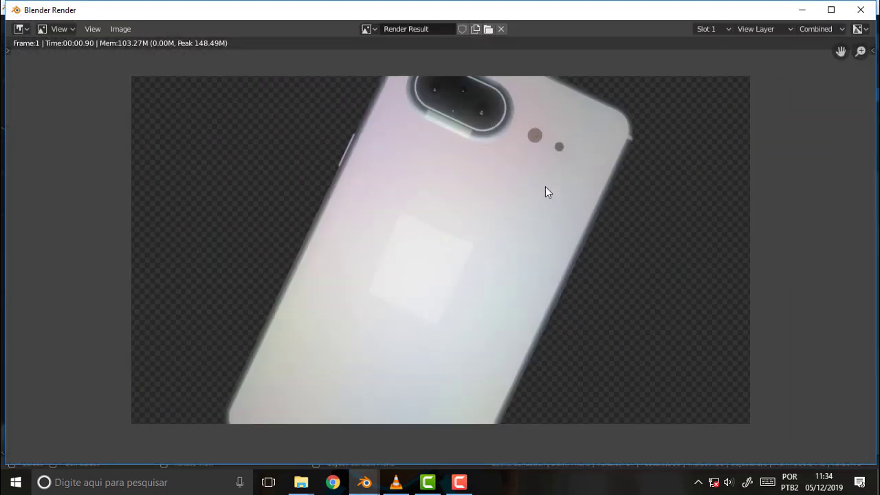
scroll(545, 192, down, 1)
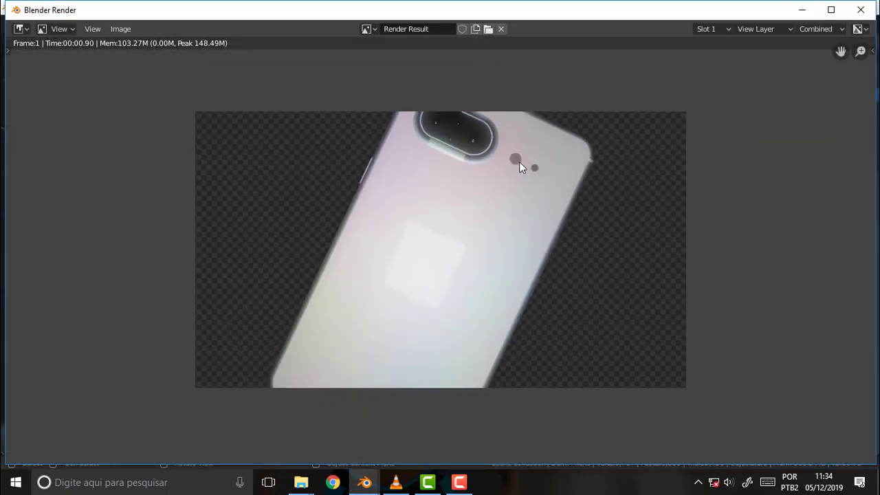
click(859, 9)
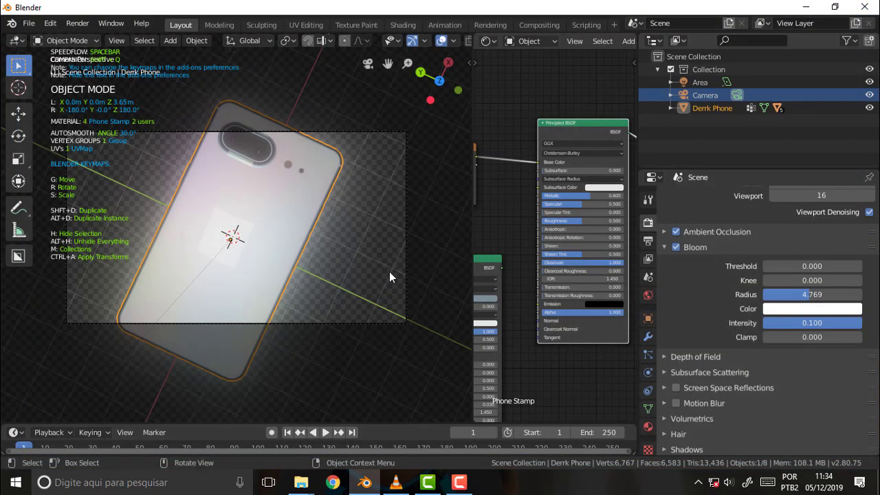
Draw a render region around the camera frame, narrow the viewport, and pan the node editor
click(459, 483)
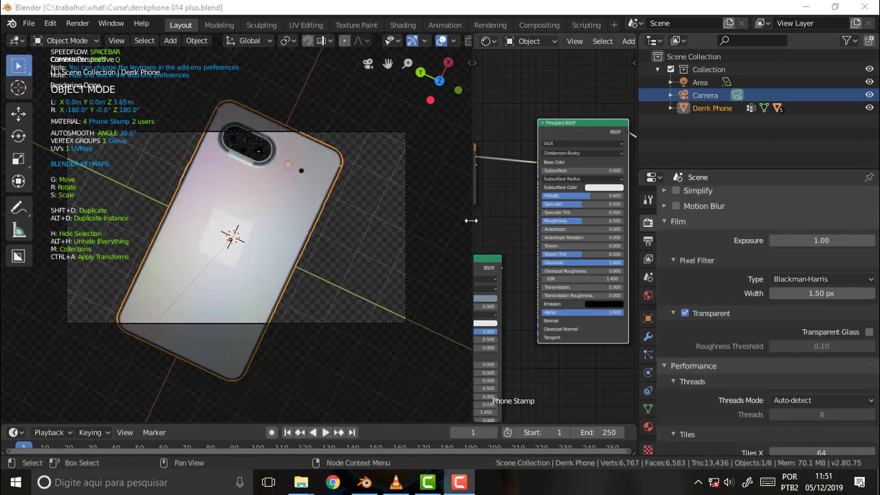
click(365, 223)
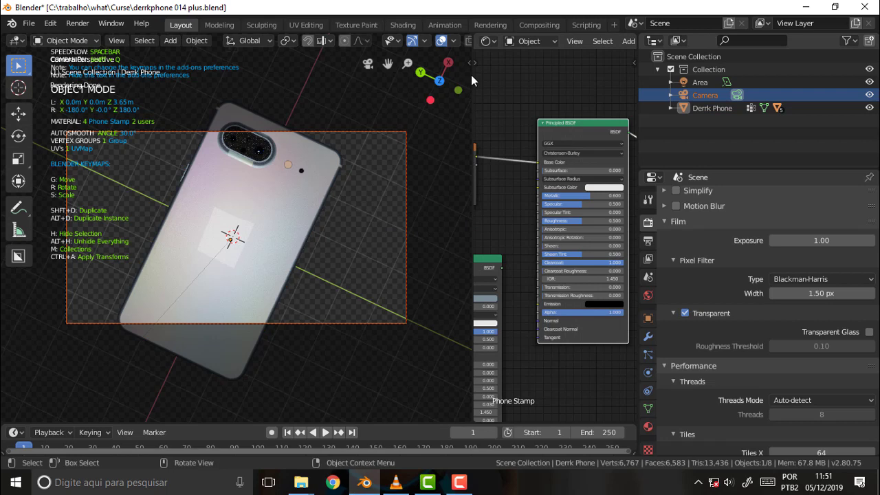
drag(473, 75, 369, 83)
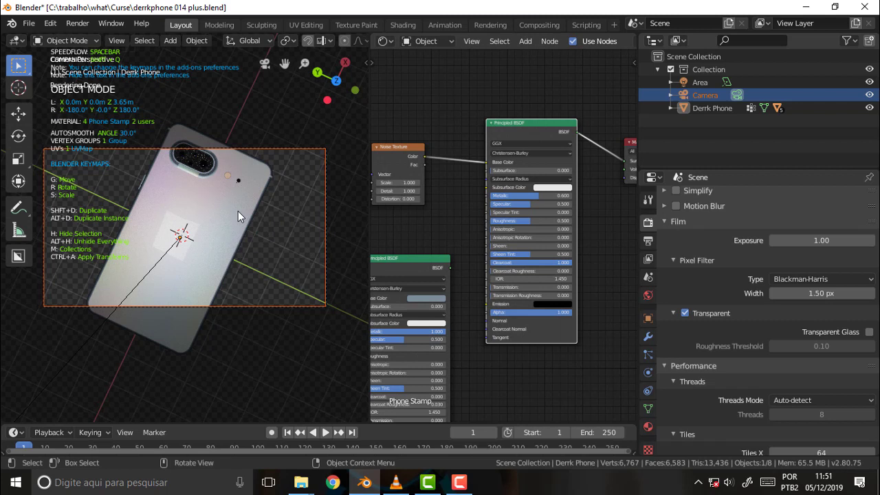
mouse_move(422, 103)
middle_down()
mouse_move(534, 102)
mouse_move(541, 111)
middle_up()
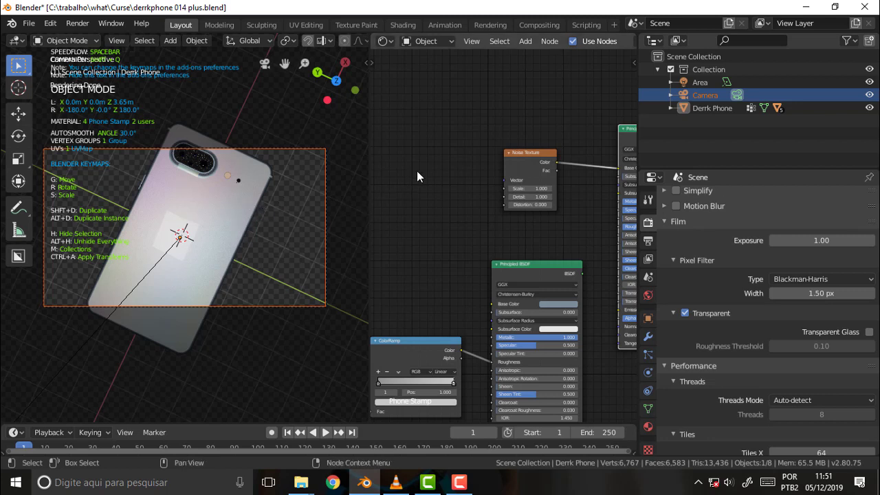
middle_drag(420, 170, 452, 171)
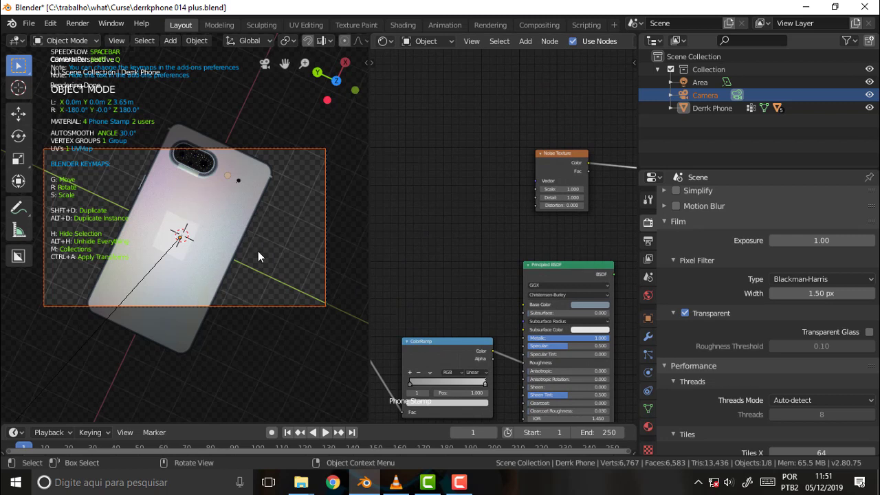
scroll(499, 168, down, 2)
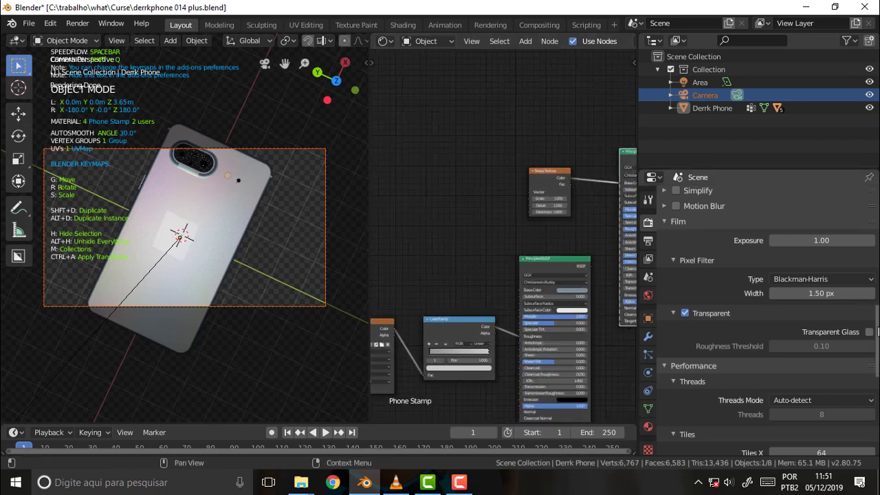
scroll(868, 195, up, 10)
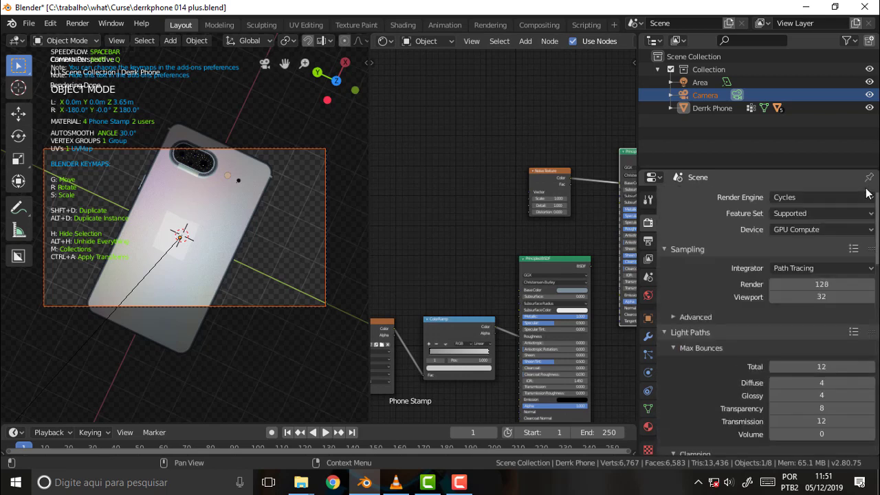
Switch the render engine to Eevee, select the phone, and orbit to a tilted view
click(829, 196)
click(809, 213)
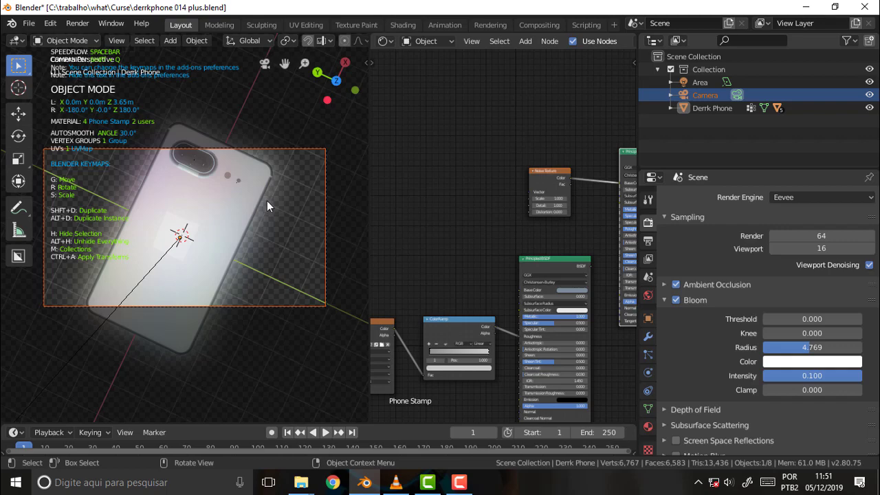
mouse_move(266, 200)
middle_down()
mouse_move(258, 185)
mouse_move(280, 253)
mouse_move(317, 253)
middle_up()
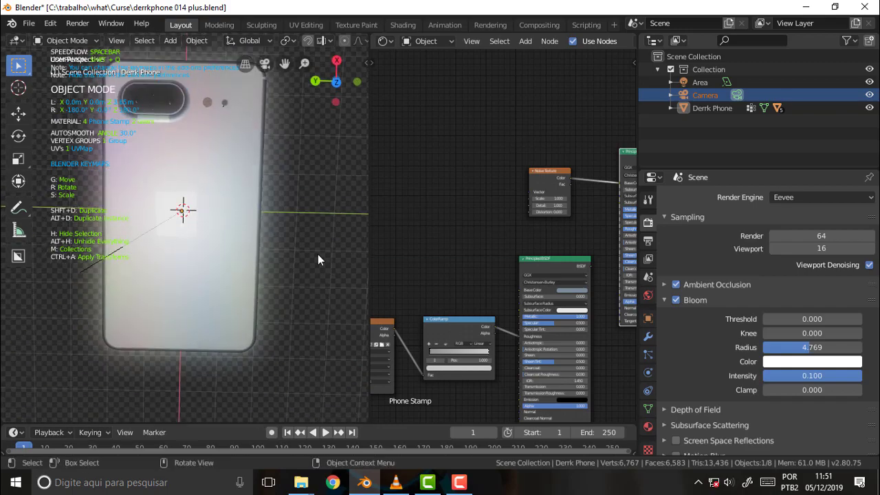
click(215, 209)
mouse_move(279, 207)
middle_down()
mouse_move(257, 163)
mouse_move(296, 164)
mouse_move(239, 108)
mouse_move(209, 152)
mouse_move(218, 127)
mouse_move(318, 120)
mouse_move(313, 131)
middle_up()
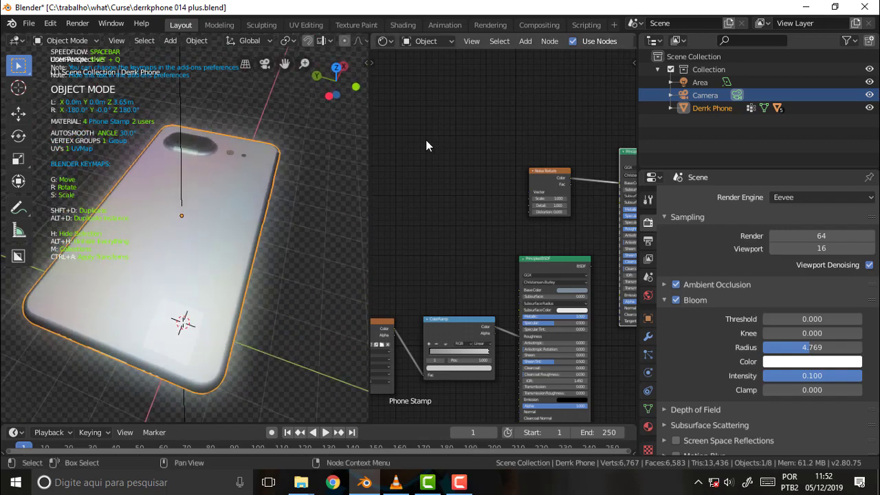
Set the World background colour to full white
click(648, 426)
click(648, 296)
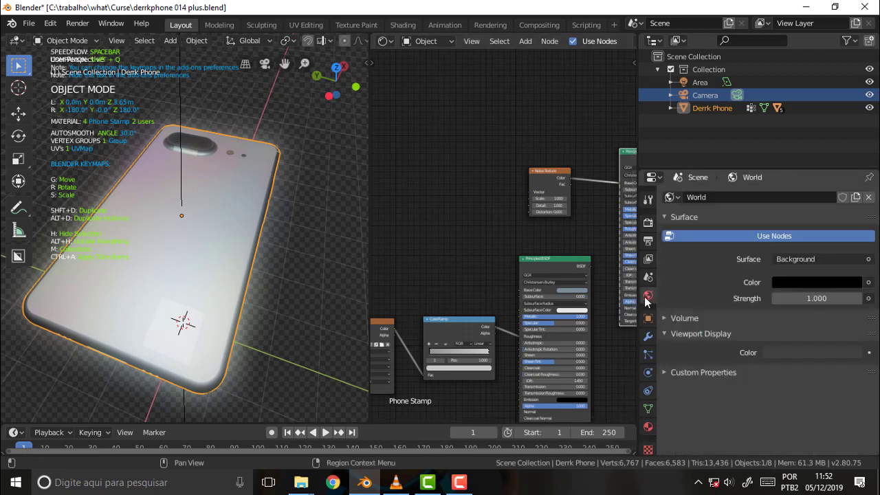
click(828, 282)
mouse_move(851, 190)
mouse_down()
mouse_move(851, 99)
mouse_move(851, 110)
mouse_up()
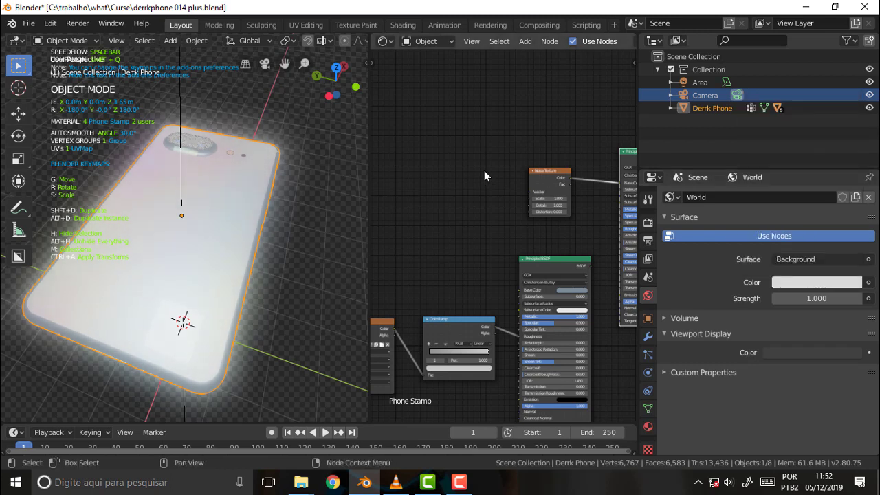
Render a test image of the phone, close the render window, and orbit the view
click(77, 24)
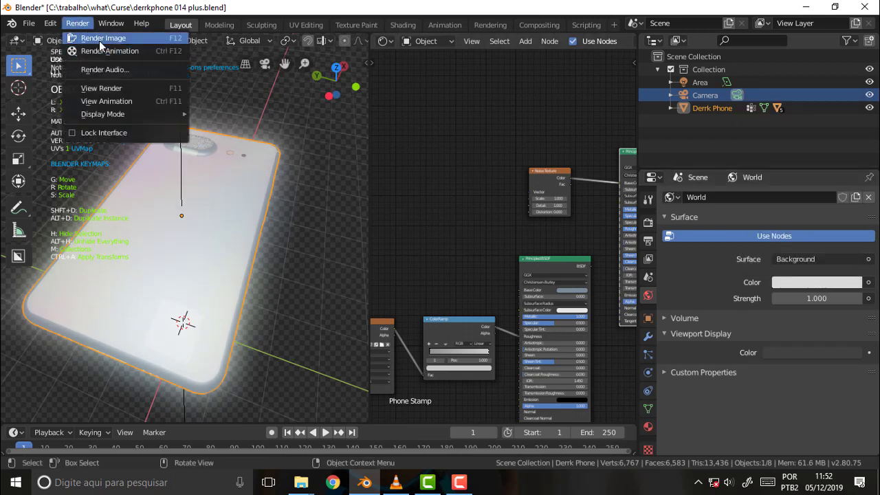
click(99, 39)
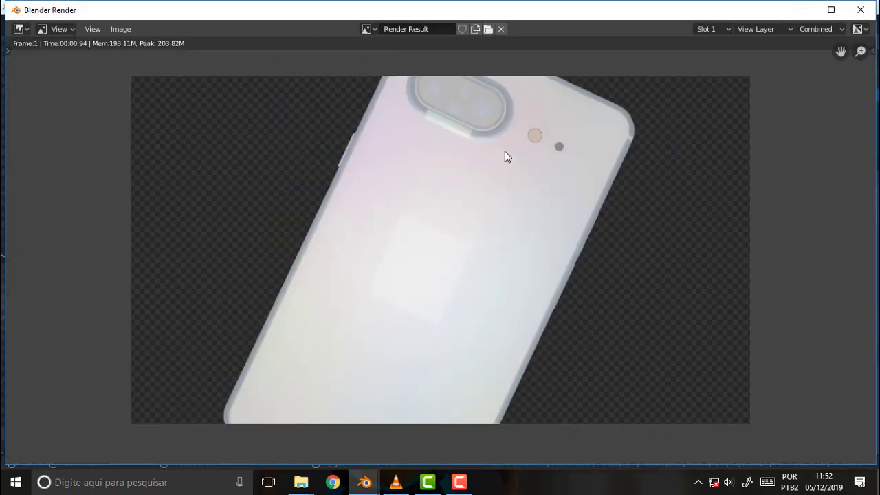
click(859, 13)
mouse_move(268, 180)
middle_down()
mouse_move(273, 220)
mouse_move(258, 188)
mouse_move(272, 199)
middle_up()
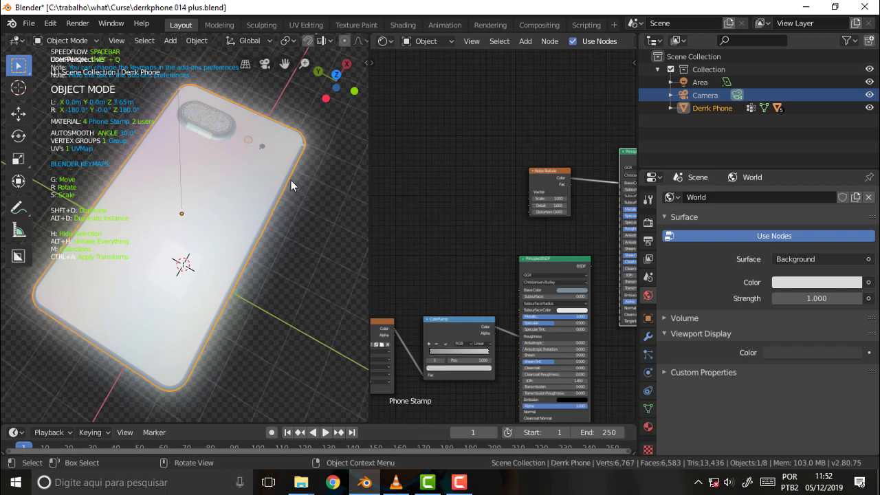
mouse_move(291, 180)
middle_down()
mouse_move(293, 164)
mouse_move(274, 169)
middle_up()
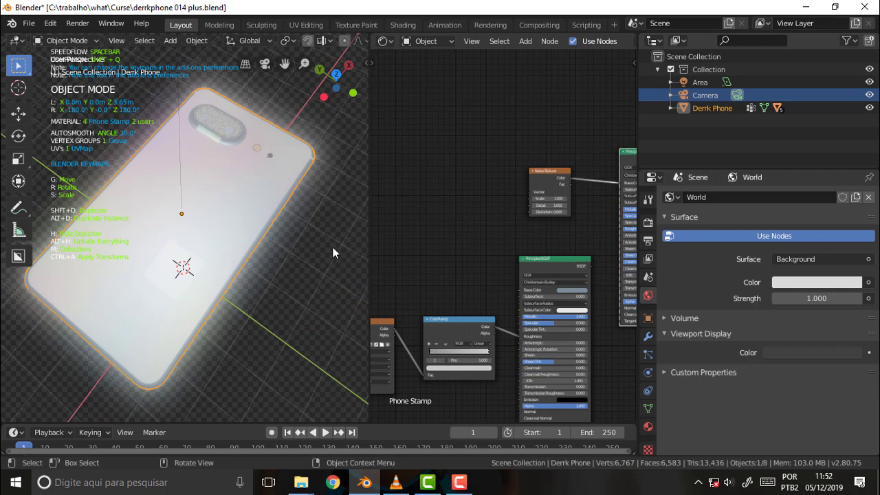
click(396, 483)
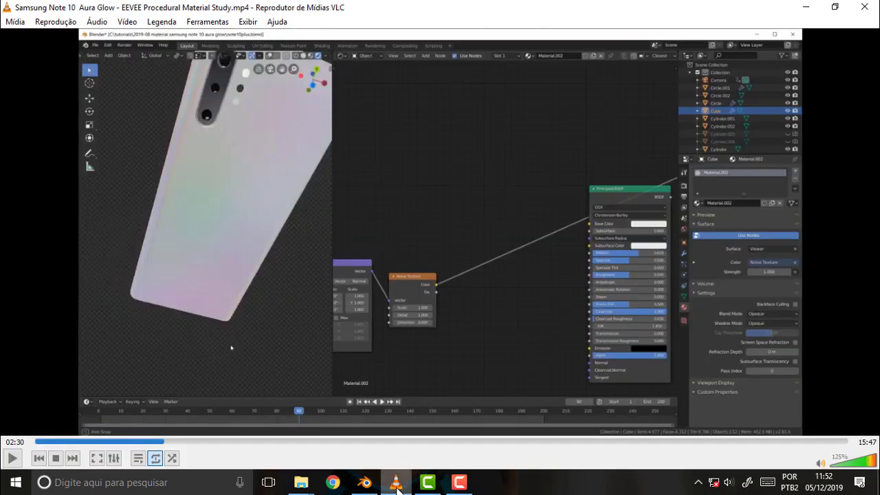
click(396, 483)
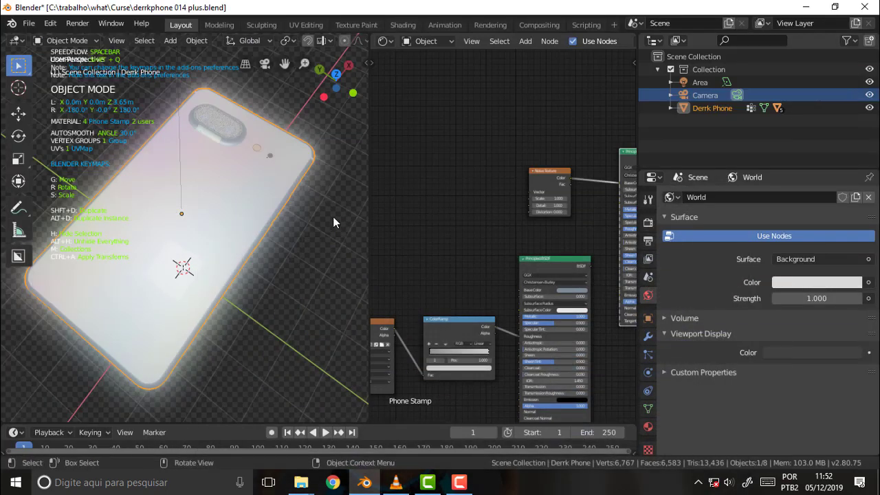
mouse_move(364, 244)
middle_down()
mouse_move(366, 213)
mouse_move(362, 232)
middle_up()
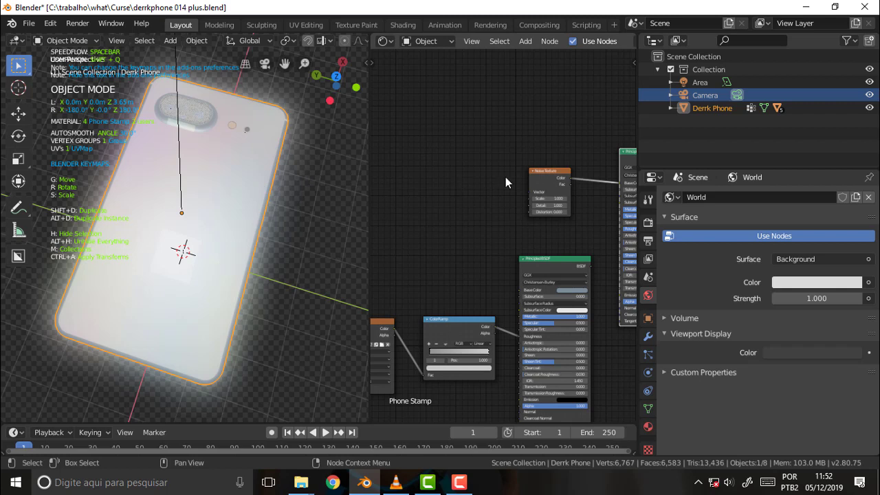
Add Texture Coordinate and Mapping nodes to the Noise Texture with Ctrl+T and arrange them in view
click(545, 180)
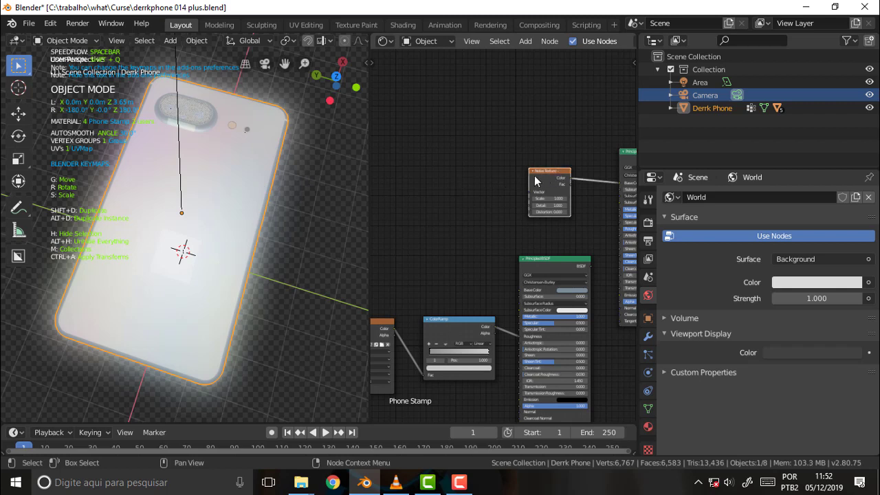
key(ctrl+t)
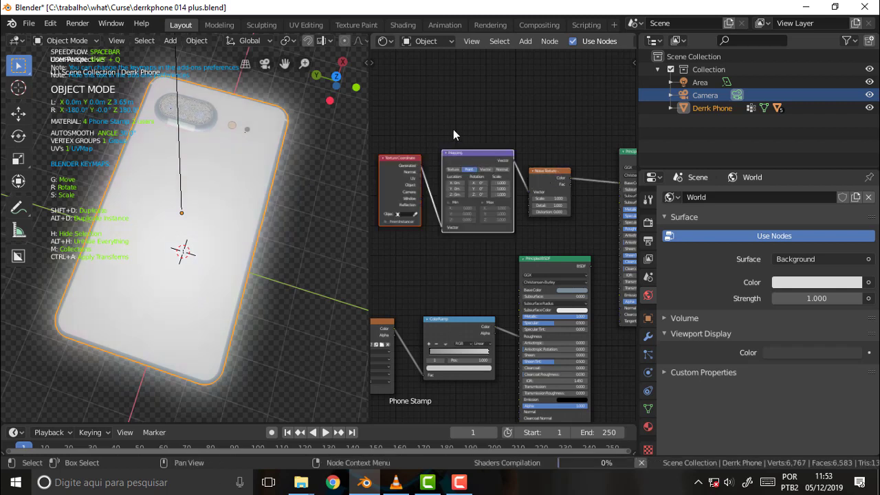
middle_drag(453, 134, 464, 103)
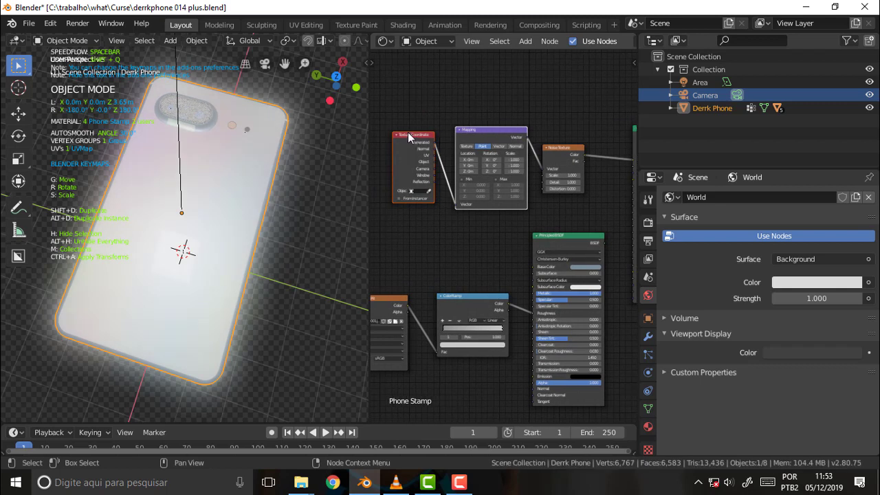
drag(408, 137, 391, 149)
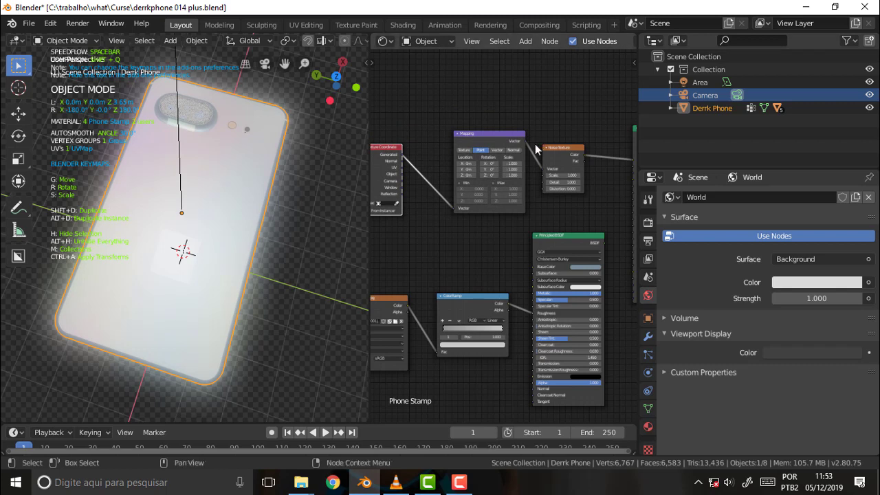
middle_drag(514, 109, 532, 118)
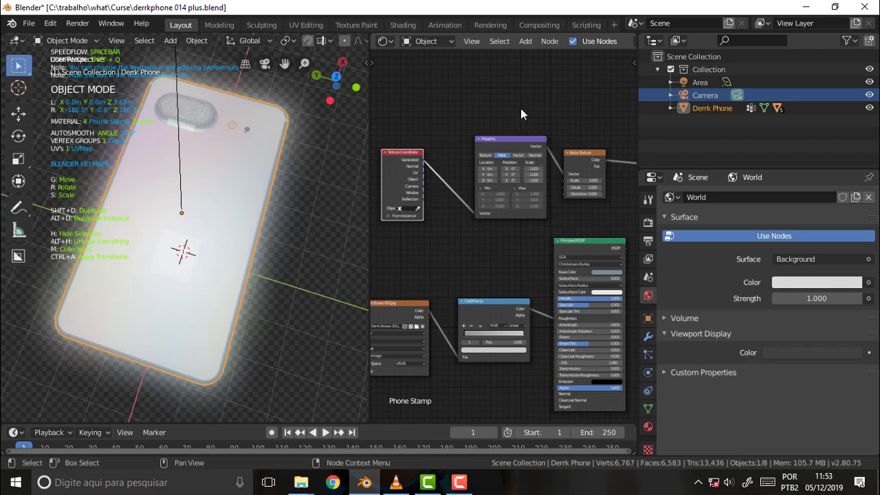
middle_drag(520, 108, 503, 101)
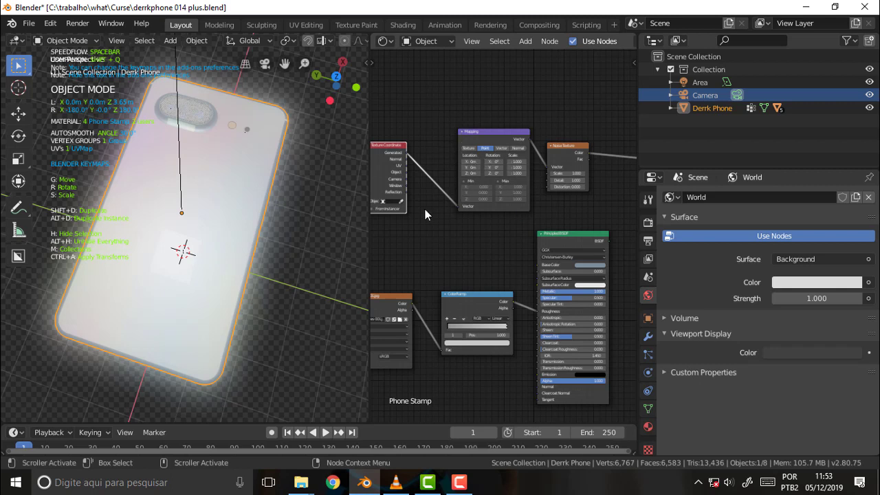
Wire Texture Coordinate's Reflection output into the Mapping Vector, then orbit to inspect the pattern
drag(406, 198, 459, 206)
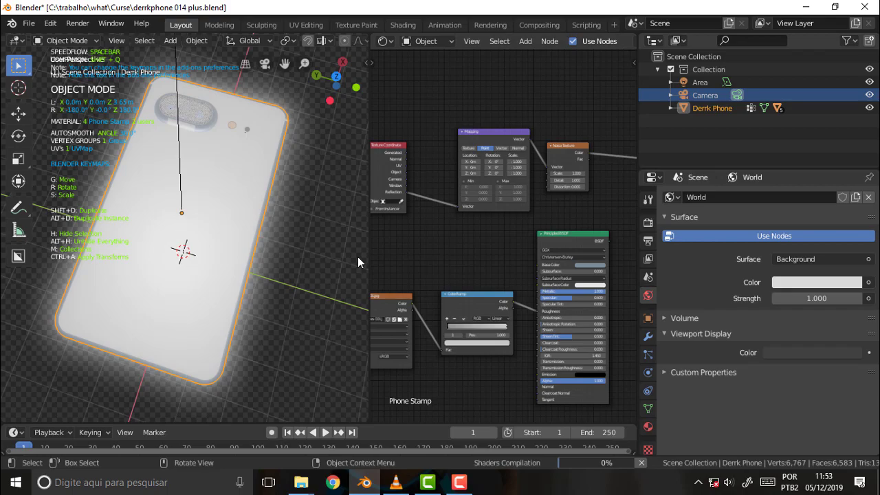
mouse_move(357, 257)
middle_down()
mouse_move(321, 178)
mouse_move(272, 161)
mouse_move(347, 181)
mouse_move(337, 119)
mouse_move(309, 103)
mouse_move(321, 154)
middle_up()
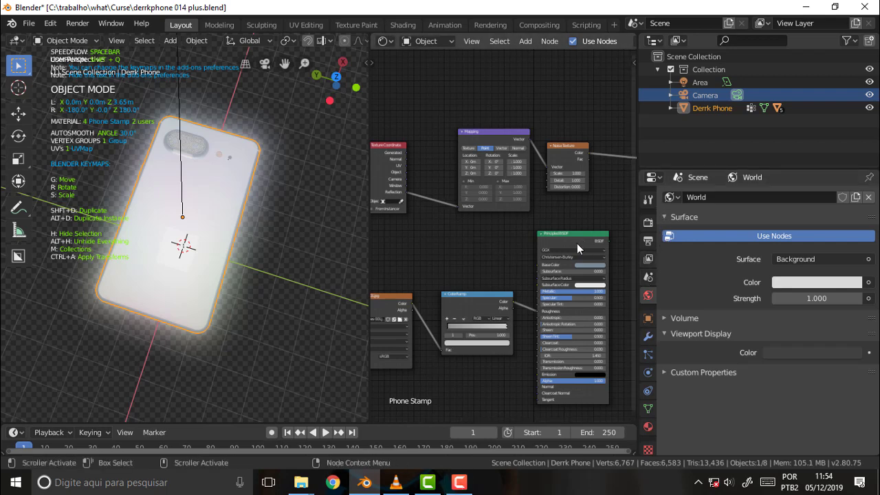
mouse_move(271, 182)
middle_down()
mouse_move(332, 184)
mouse_move(206, 144)
mouse_move(157, 378)
mouse_move(220, 295)
mouse_move(181, 376)
mouse_move(217, 111)
mouse_move(242, 140)
mouse_move(70, 151)
mouse_move(277, 143)
mouse_move(252, 136)
middle_up()
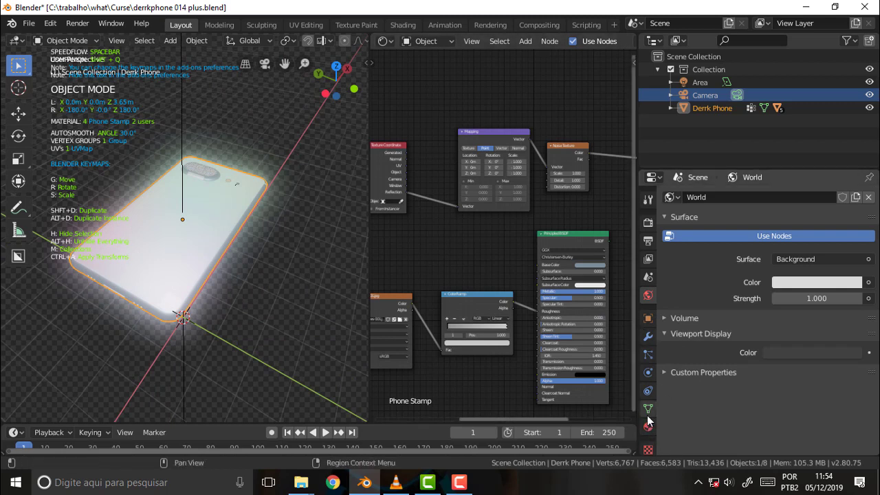
Glance at the phone's material, then inspect the world colour picker and surface shader list
click(647, 425)
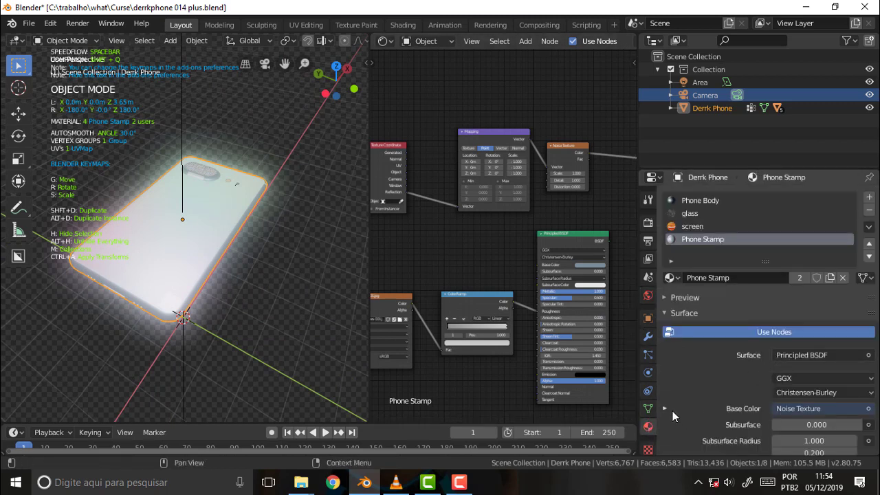
click(647, 294)
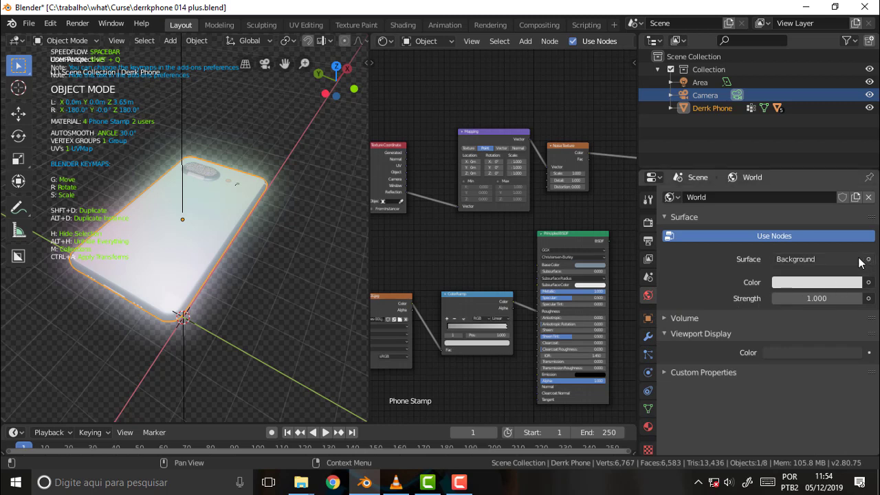
click(858, 286)
click(843, 259)
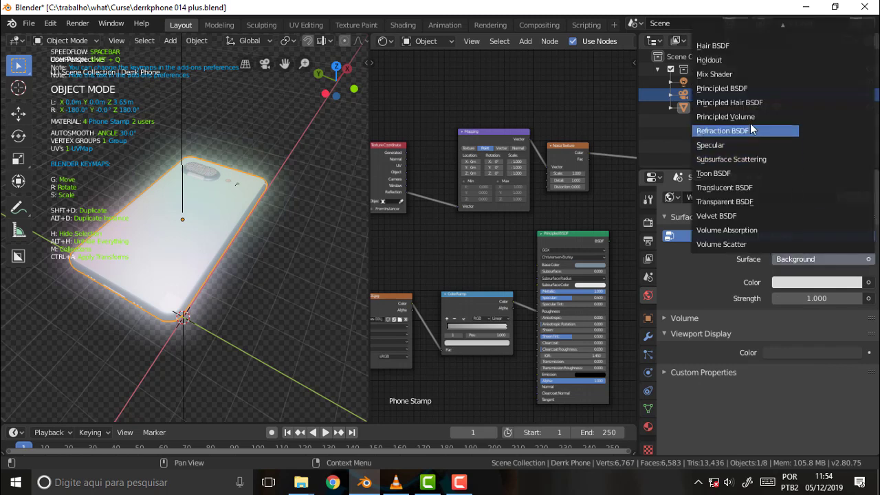
scroll(736, 79, up, 4)
scroll(736, 79, up, 5)
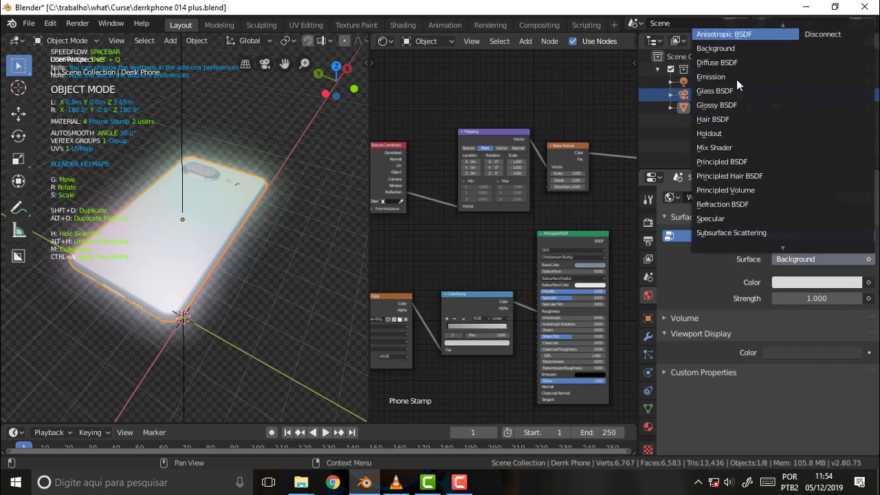
scroll(735, 79, up, 1)
scroll(736, 92, down, 2)
scroll(734, 95, down, 6)
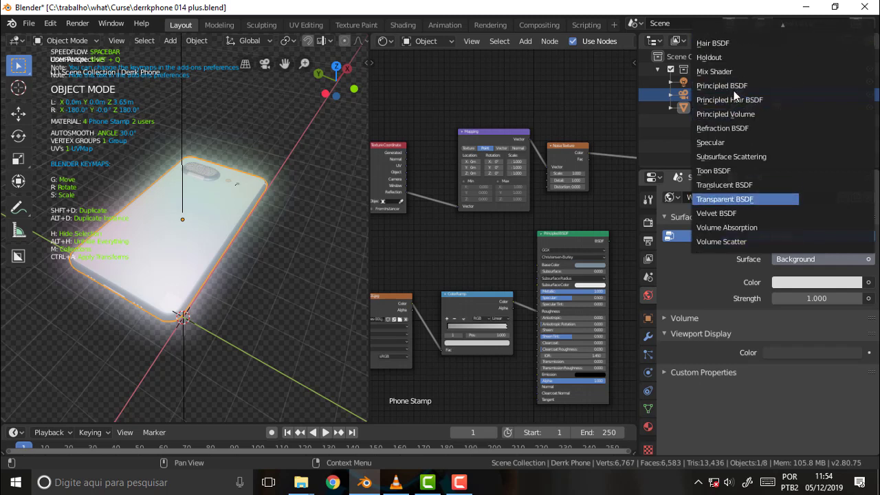
scroll(732, 91, up, 4)
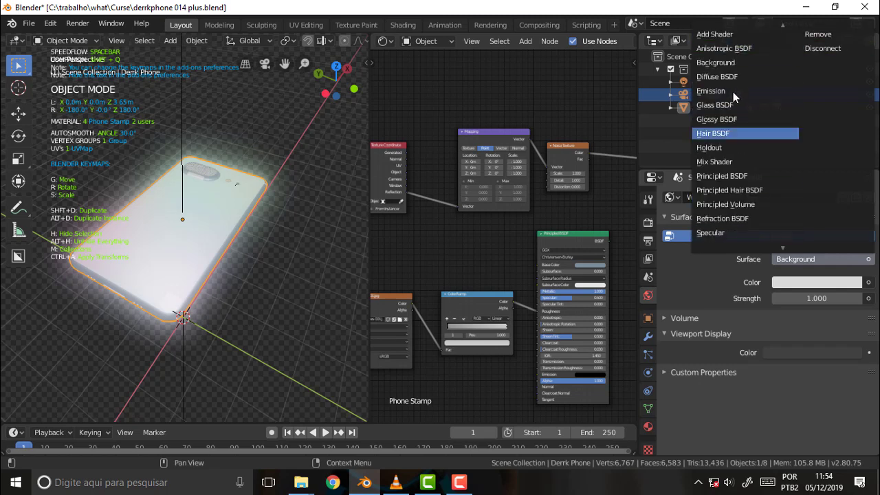
Browse the world Color input's link options and shader types, keeping the Background shader
click(866, 283)
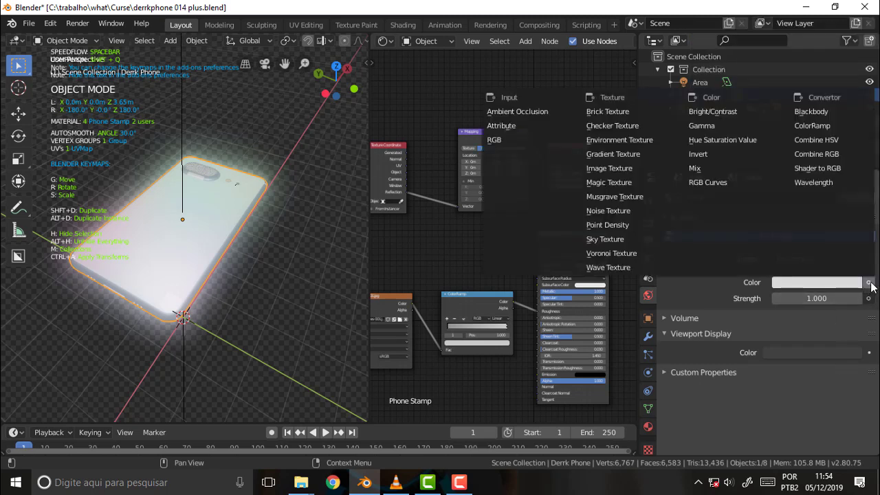
click(835, 288)
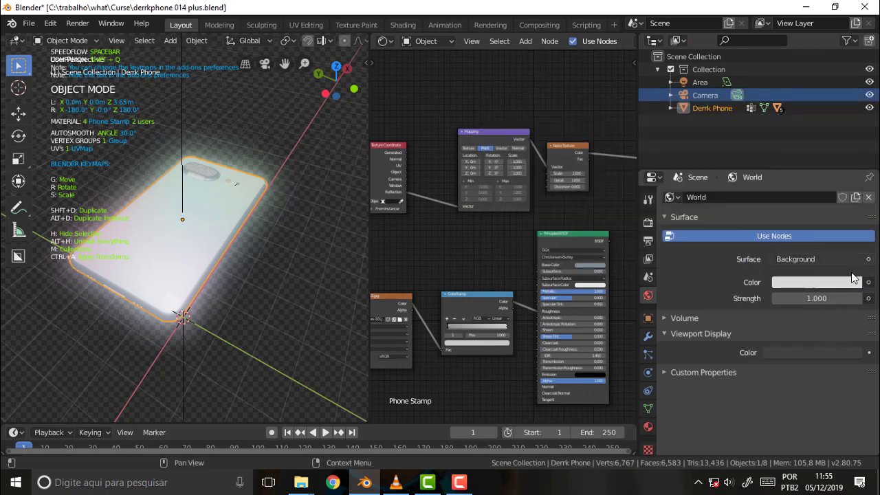
click(868, 282)
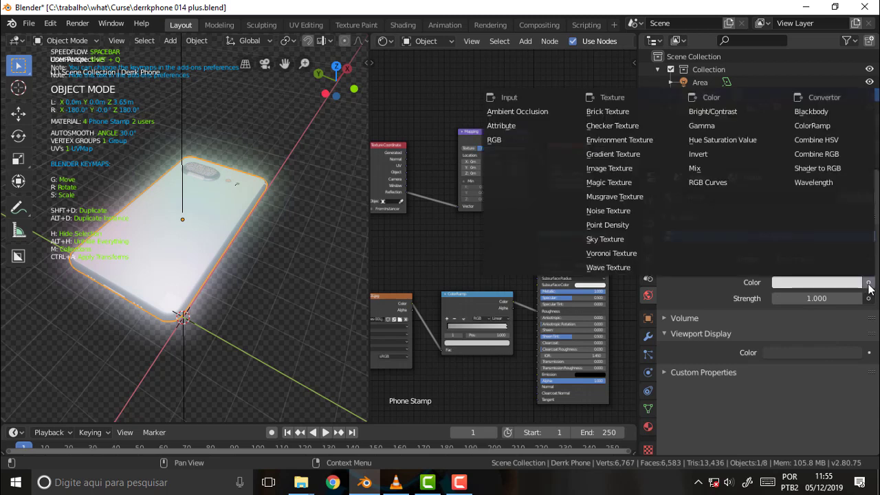
click(822, 284)
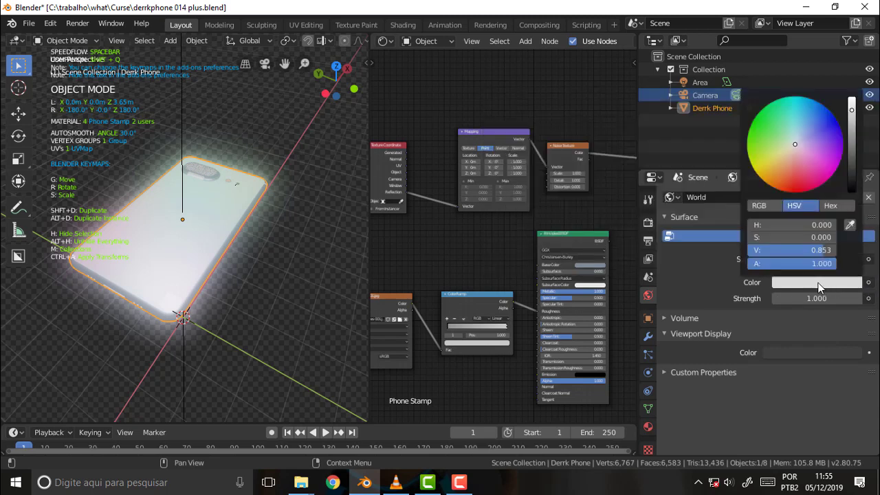
click(826, 259)
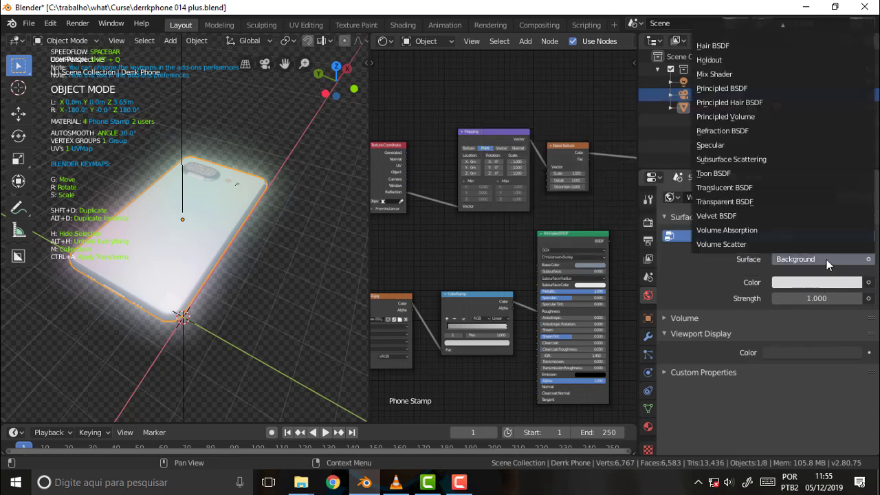
scroll(749, 141, up, 3)
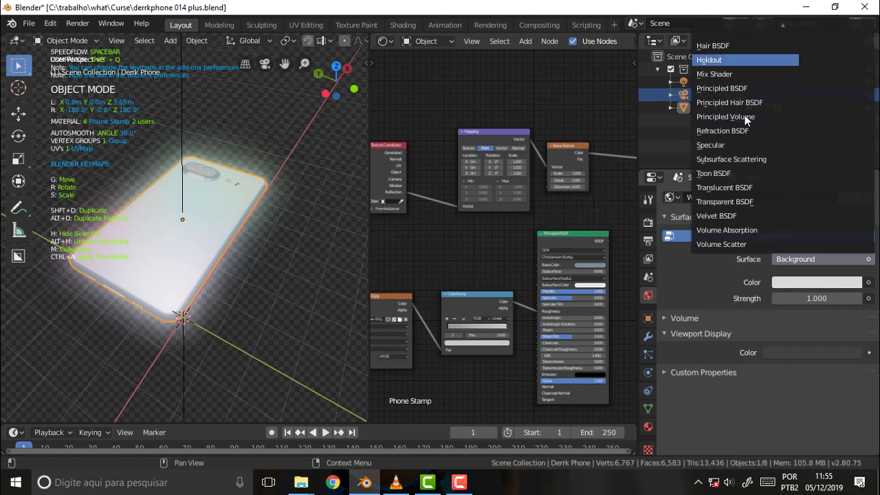
scroll(744, 114, up, 3)
scroll(744, 115, up, 4)
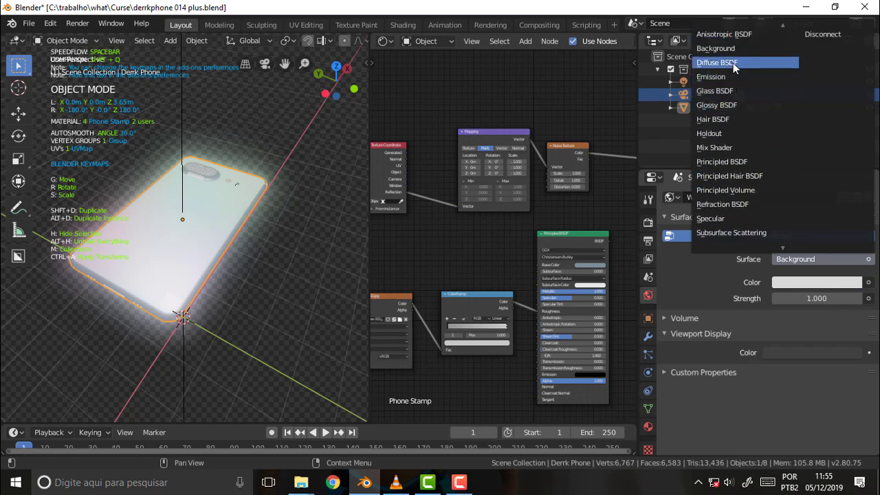
click(716, 51)
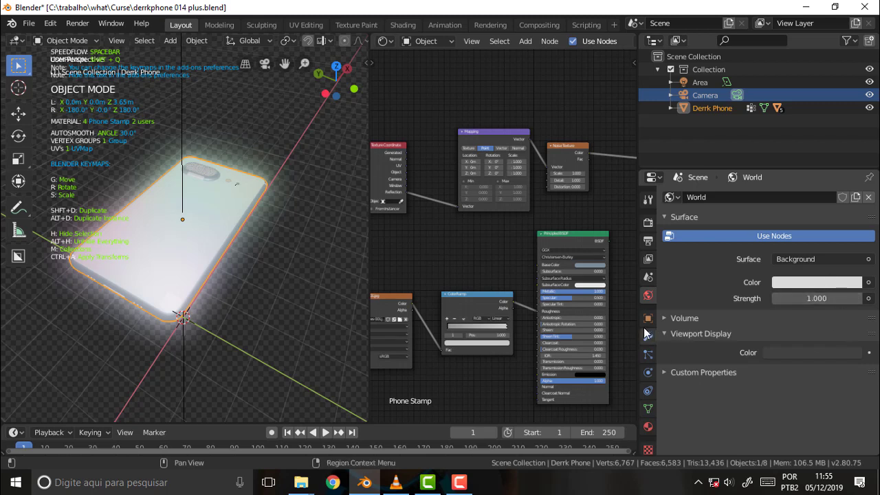
Check the viewport display colour, expand Volume, and open the node list for Color
click(839, 356)
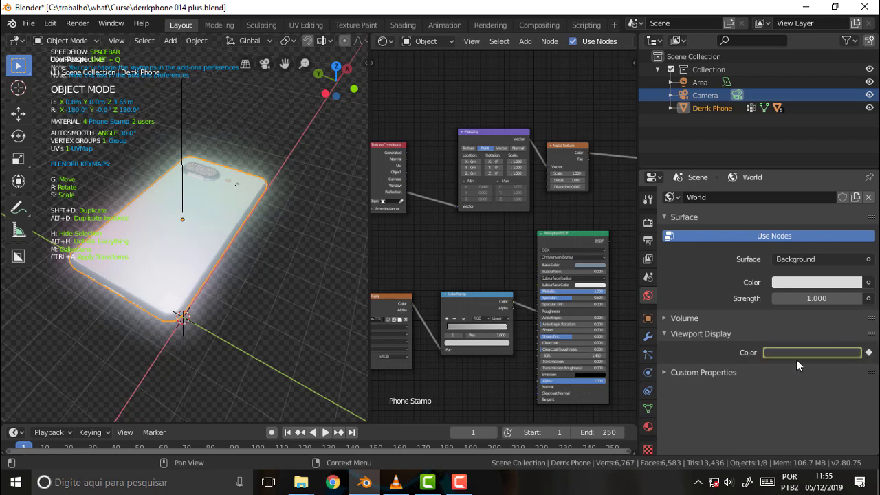
click(672, 318)
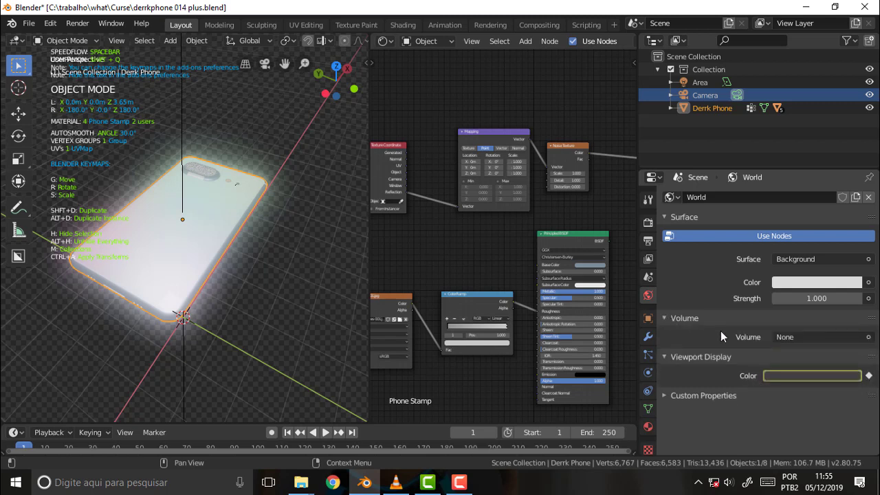
click(867, 282)
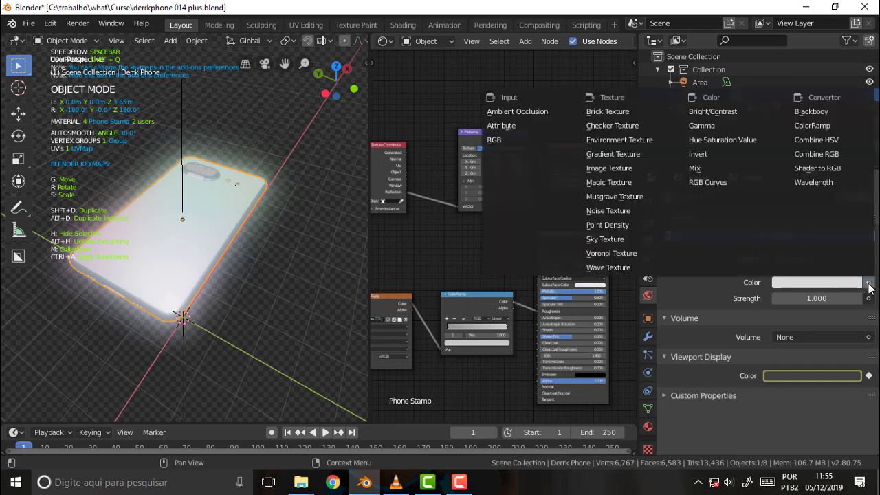
Feed the world Color from an Environment Texture using canada_montreal_thea.exr from the HDRI pack
click(619, 139)
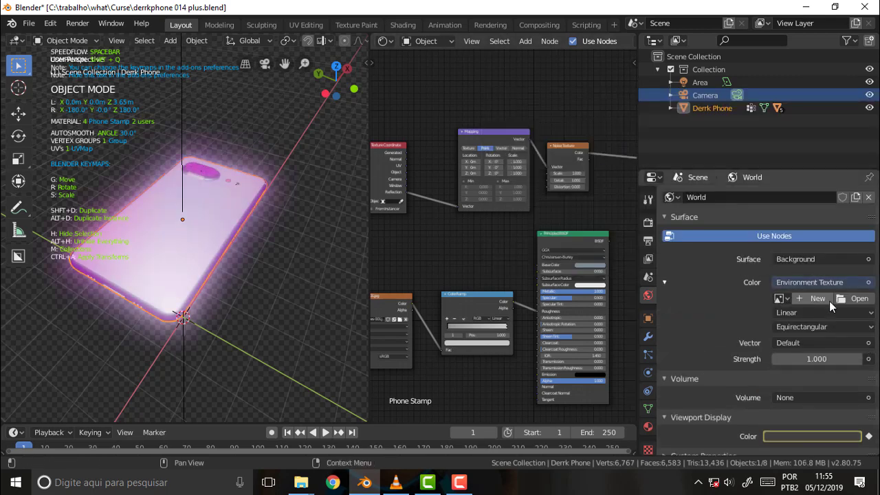
click(857, 298)
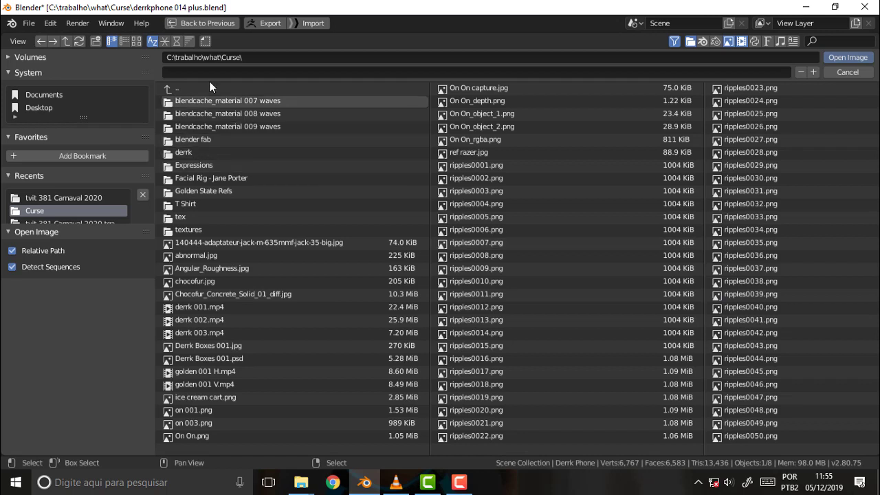
click(181, 87)
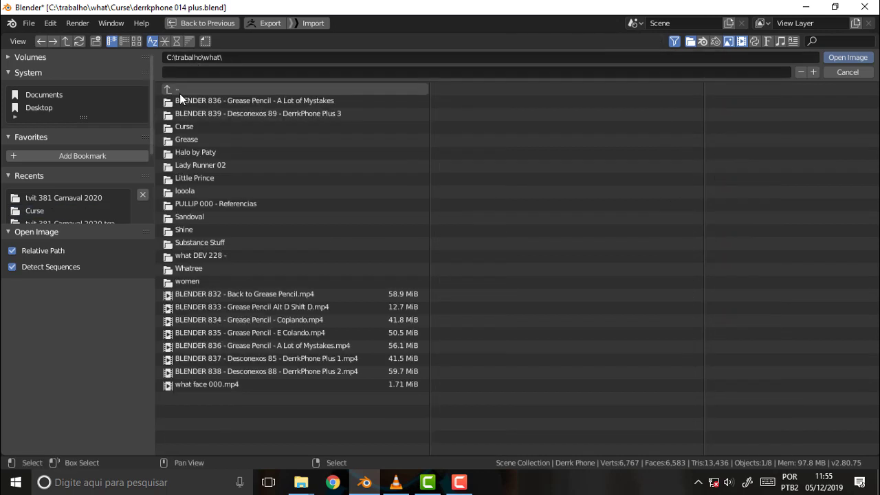
click(218, 203)
click(209, 151)
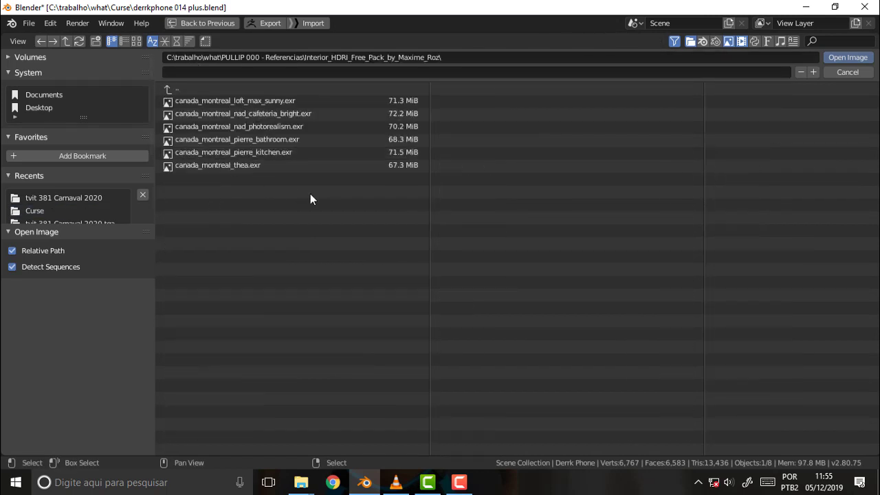
click(217, 166)
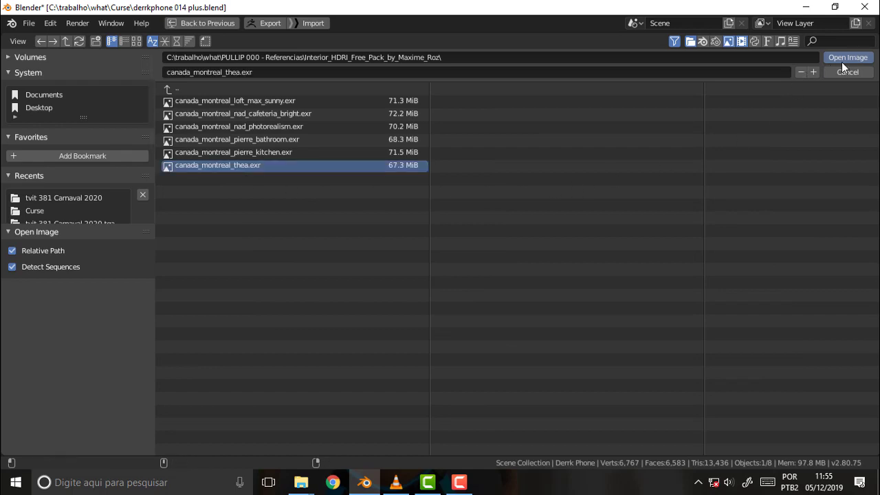
key(Return)
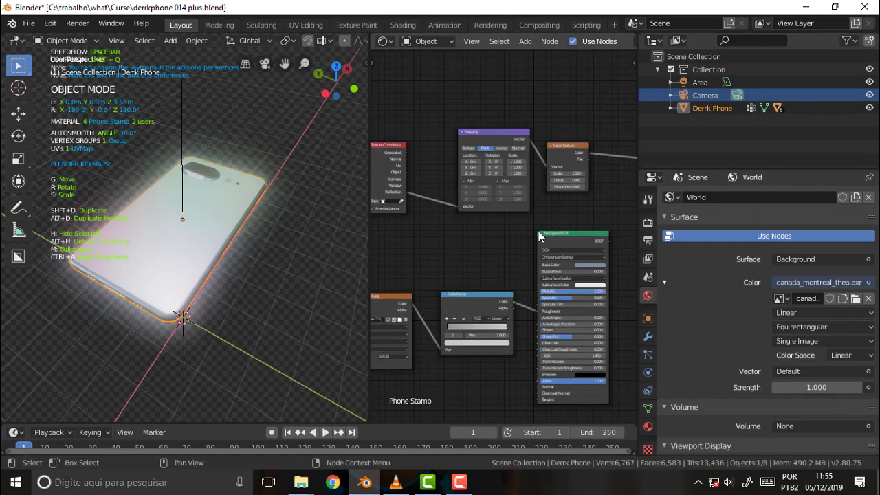
Set the world Background strength to 2.000 after checking the phone's new lighting
mouse_move(331, 149)
middle_down()
mouse_move(12, 186)
mouse_move(165, 244)
mouse_move(316, 222)
mouse_move(318, 245)
mouse_move(351, 161)
mouse_move(355, 127)
mouse_move(345, 130)
middle_up()
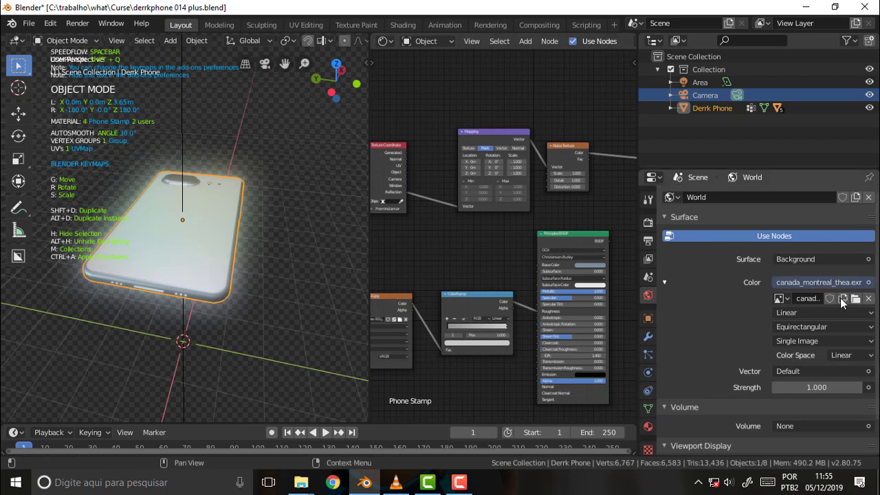
click(813, 387)
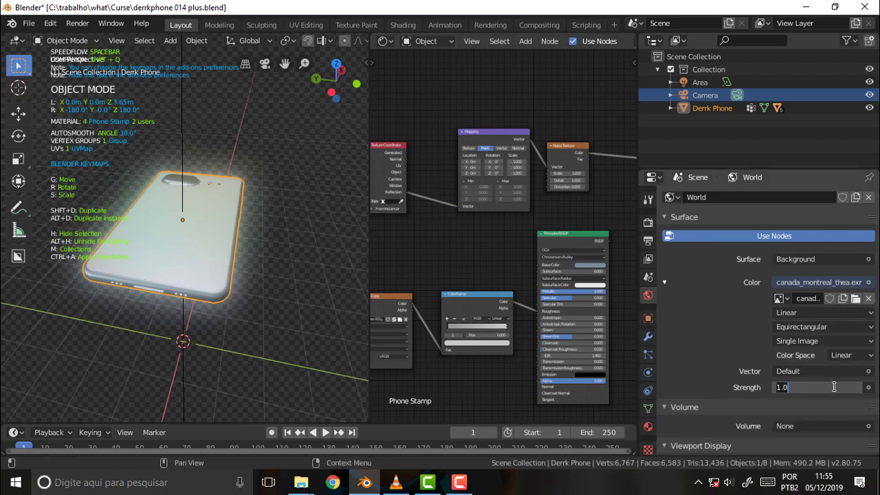
text(2)
key(Return)
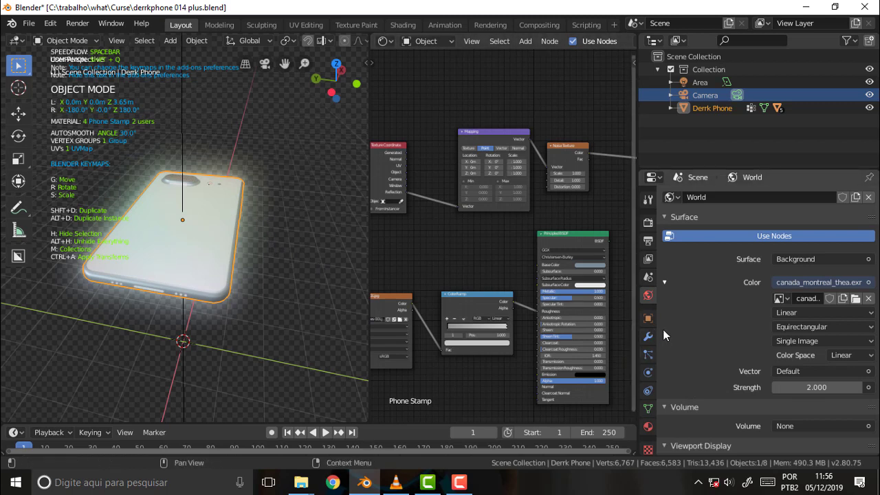
Look over the Eevee render settings and the Output properties
click(643, 222)
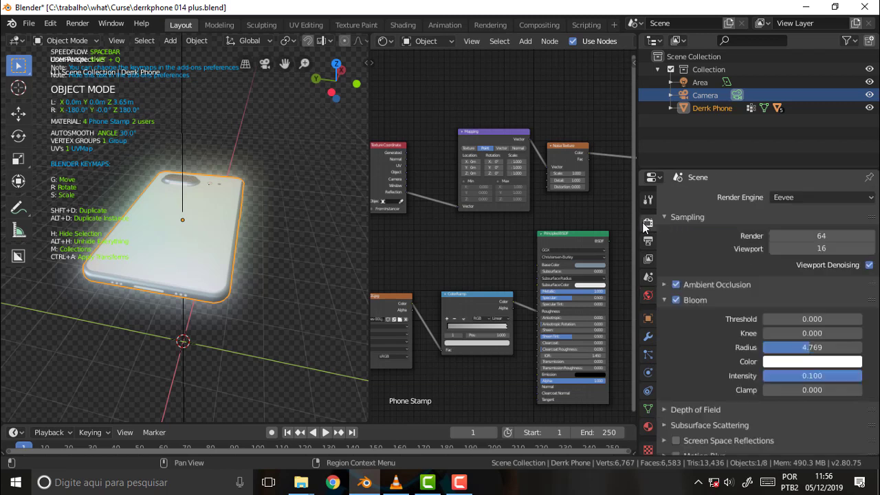
scroll(755, 281, down, 5)
scroll(756, 280, down, 1)
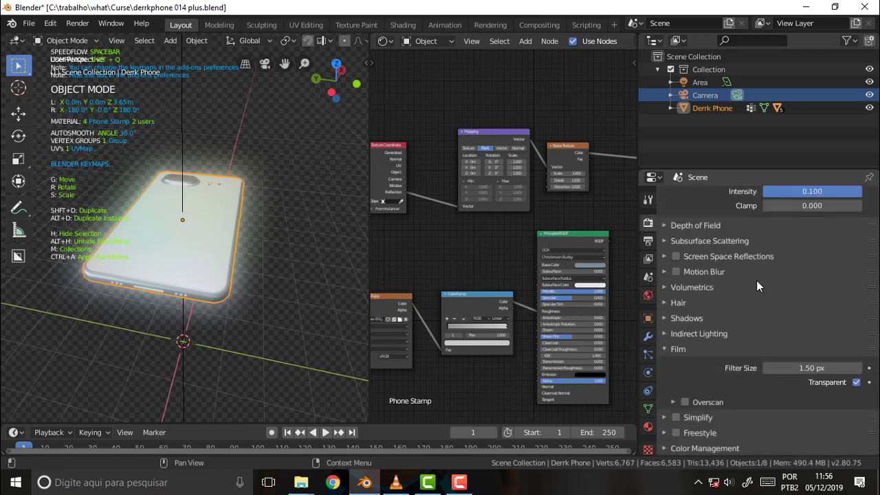
scroll(756, 280, up, 3)
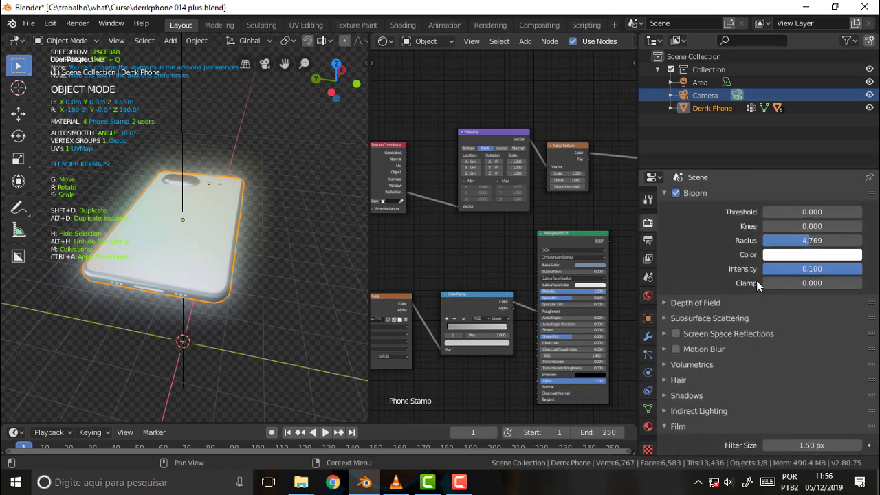
click(646, 242)
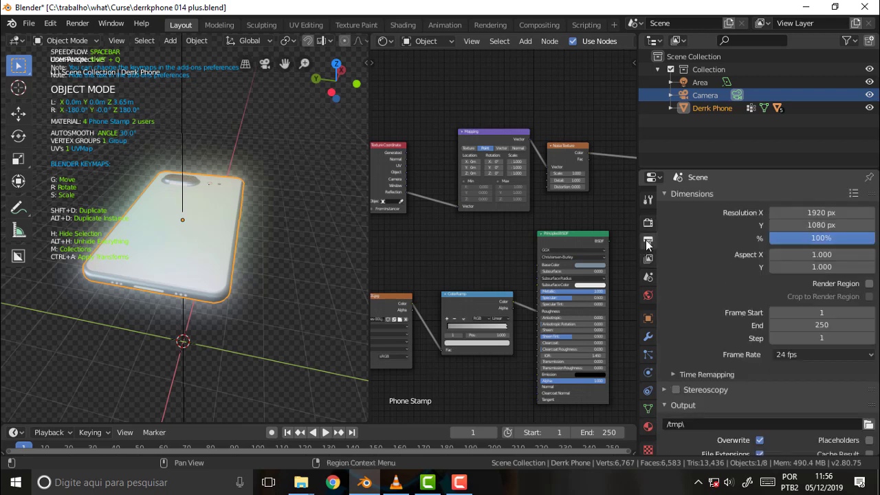
scroll(735, 271, down, 4)
scroll(738, 269, down, 5)
scroll(739, 271, up, 9)
Return to the Render properties and find the Bloom panel (threshold 0.000, intensity 0.100)
click(647, 226)
scroll(716, 270, down, 2)
scroll(725, 273, down, 2)
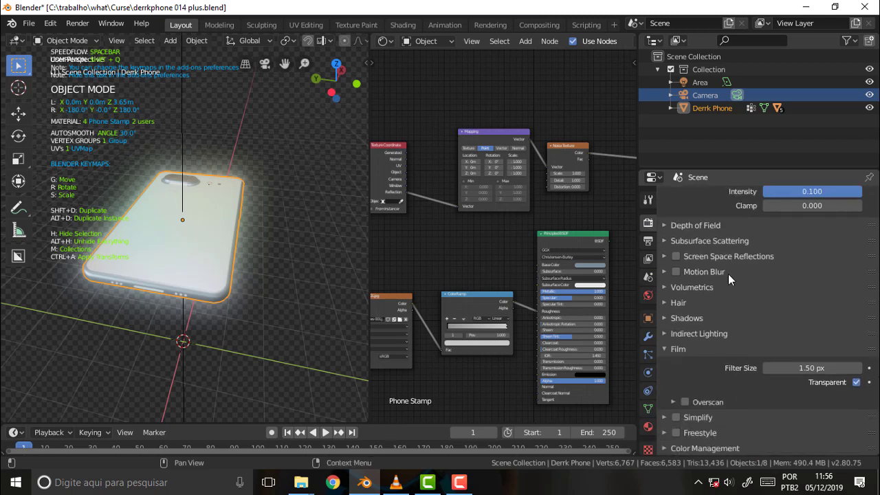
scroll(727, 274, up, 6)
scroll(723, 275, down, 4)
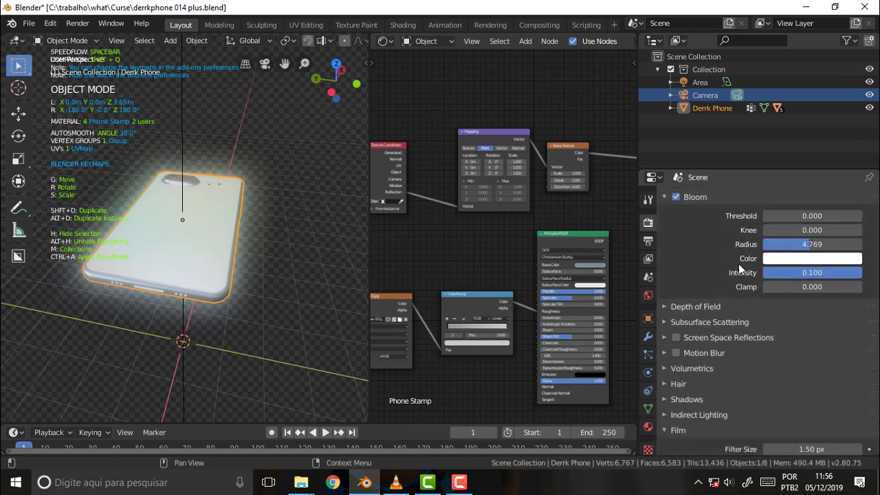
scroll(740, 268, up, 1)
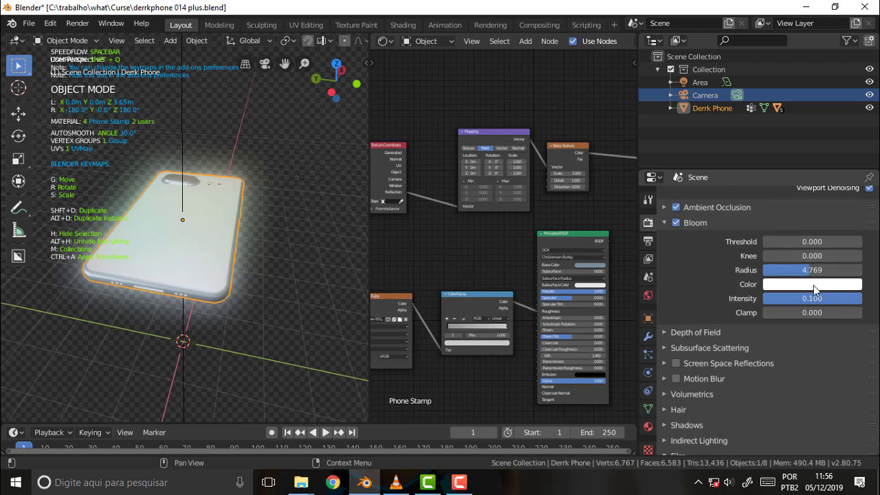
Tune Bloom to threshold 0.321, knee 0.205 and intensity 0.060, then view the phone from above
drag(859, 301, 835, 300)
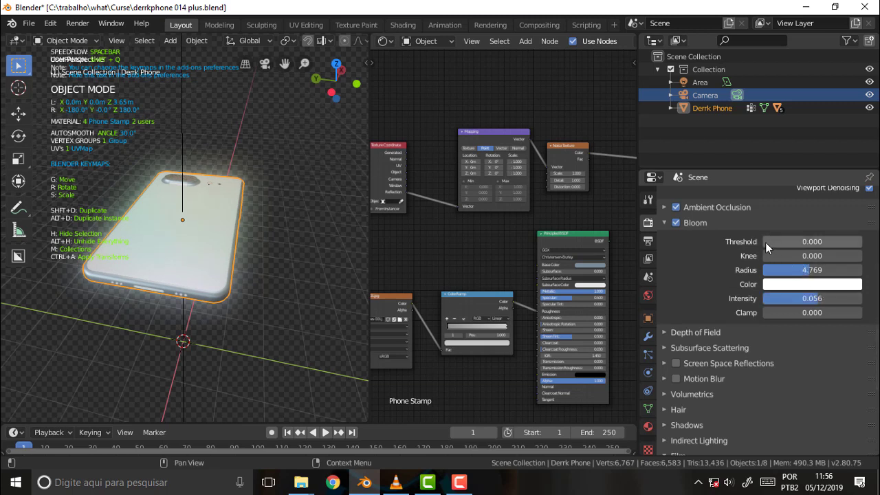
mouse_move(764, 242)
mouse_down()
mouse_move(818, 242)
mouse_move(765, 242)
mouse_move(784, 242)
mouse_move(787, 255)
mouse_up()
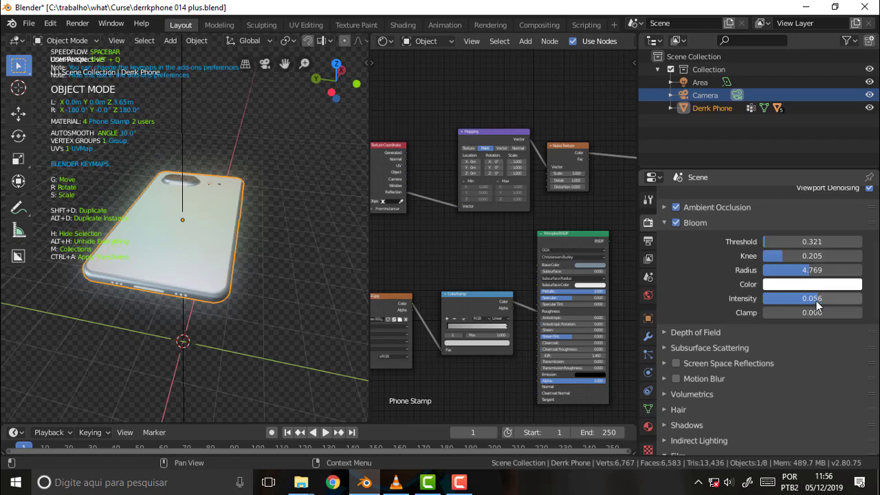
drag(817, 306, 824, 306)
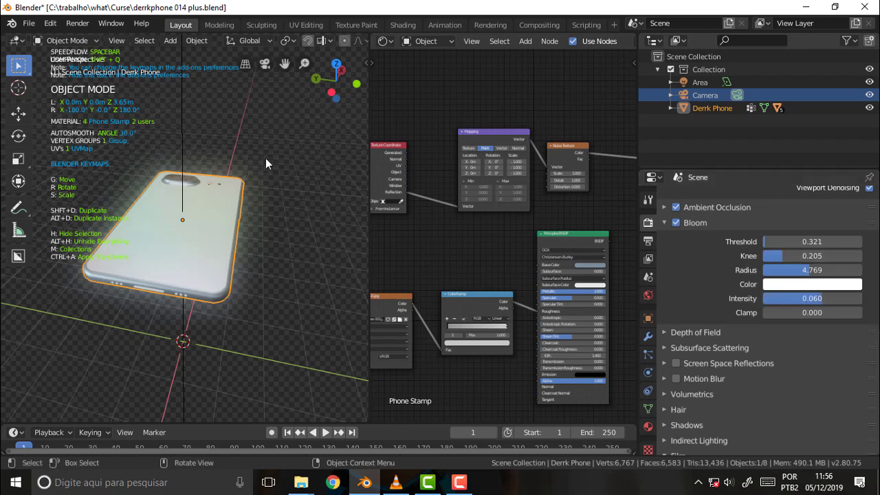
mouse_move(263, 156)
middle_down()
mouse_move(268, 253)
mouse_move(249, 237)
mouse_move(308, 264)
mouse_move(330, 298)
mouse_move(290, 231)
mouse_move(235, 170)
mouse_move(262, 178)
mouse_move(186, 134)
mouse_move(146, 148)
mouse_move(284, 204)
mouse_move(365, 210)
mouse_move(9, 257)
mouse_move(133, 209)
mouse_move(133, 240)
mouse_move(98, 256)
mouse_move(88, 237)
mouse_move(96, 238)
middle_up()
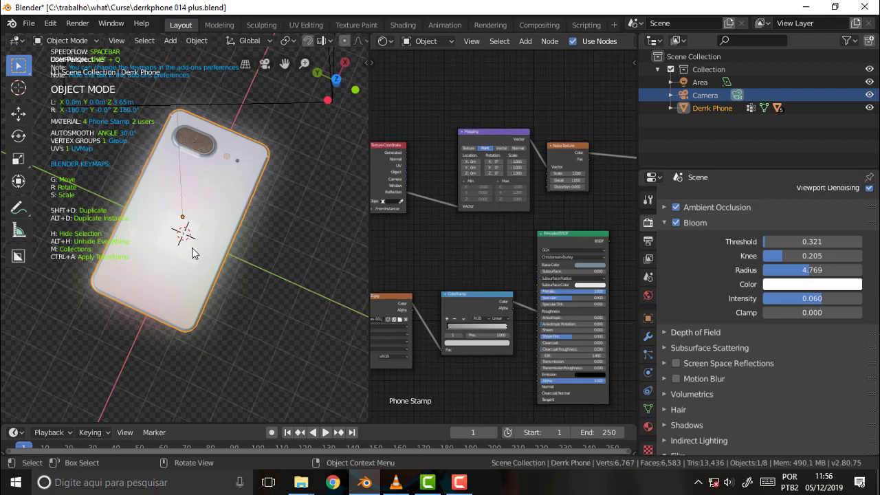
mouse_move(259, 204)
middle_down()
mouse_move(190, 193)
mouse_move(233, 159)
mouse_move(351, 145)
mouse_move(56, 120)
mouse_move(18, 137)
mouse_move(308, 131)
mouse_move(163, 125)
mouse_move(305, 139)
mouse_move(184, 134)
mouse_move(117, 116)
mouse_move(82, 90)
mouse_move(94, 102)
mouse_move(40, 100)
mouse_move(344, 121)
mouse_move(212, 135)
mouse_move(26, 123)
mouse_move(187, 94)
mouse_move(148, 104)
mouse_move(360, 124)
mouse_move(312, 212)
mouse_move(277, 201)
mouse_move(274, 162)
mouse_move(256, 166)
mouse_move(287, 155)
mouse_move(273, 163)
mouse_move(318, 175)
mouse_move(294, 239)
mouse_move(233, 213)
mouse_move(253, 213)
middle_up()
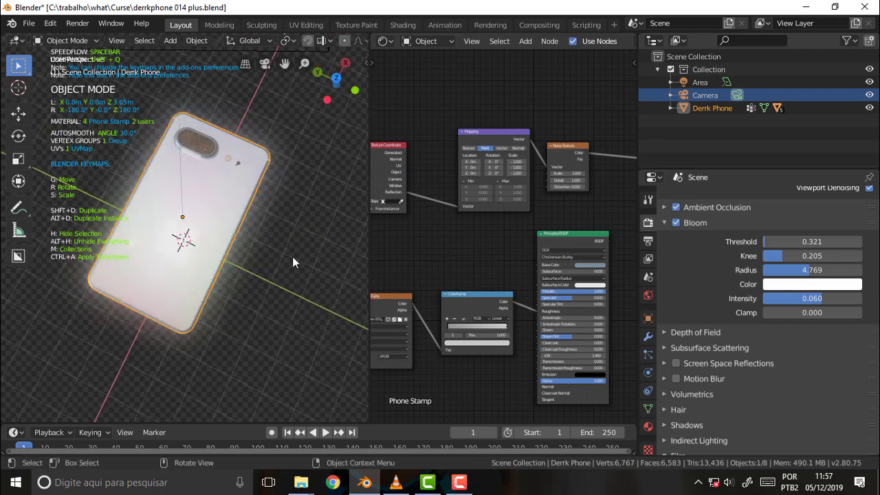